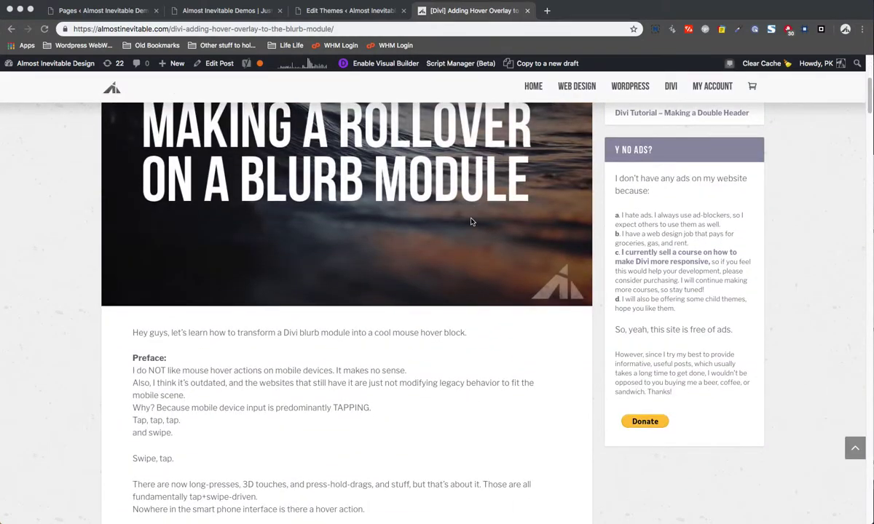
# - Read through the blurb hover overlay article, covering the HTML structure and the jQuery hover code
pyautogui.scroll(-8, 472, 292)
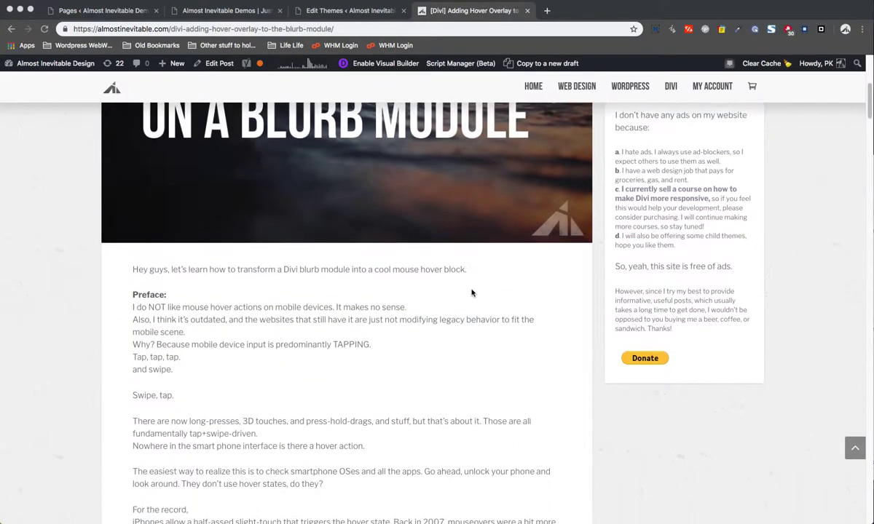
pyautogui.scroll(-12, 472, 294)
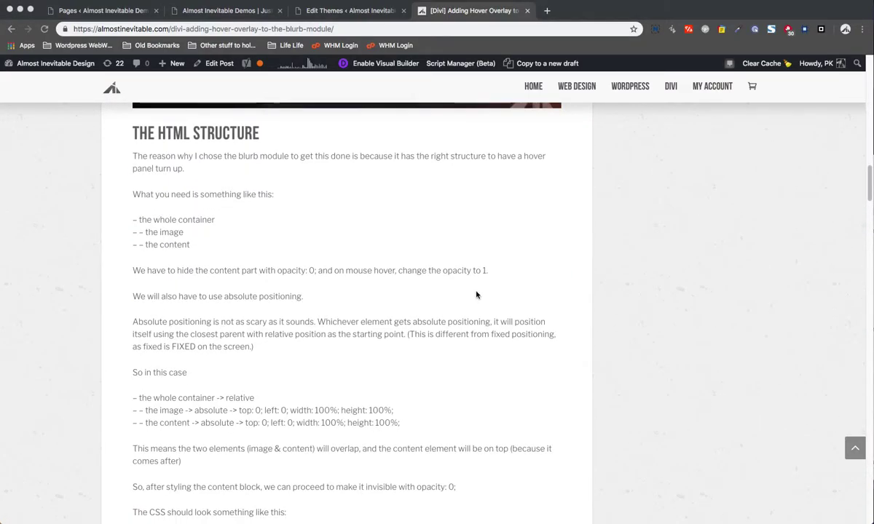
pyautogui.scroll(-1, 477, 294)
pyautogui.scroll(9, 478, 293)
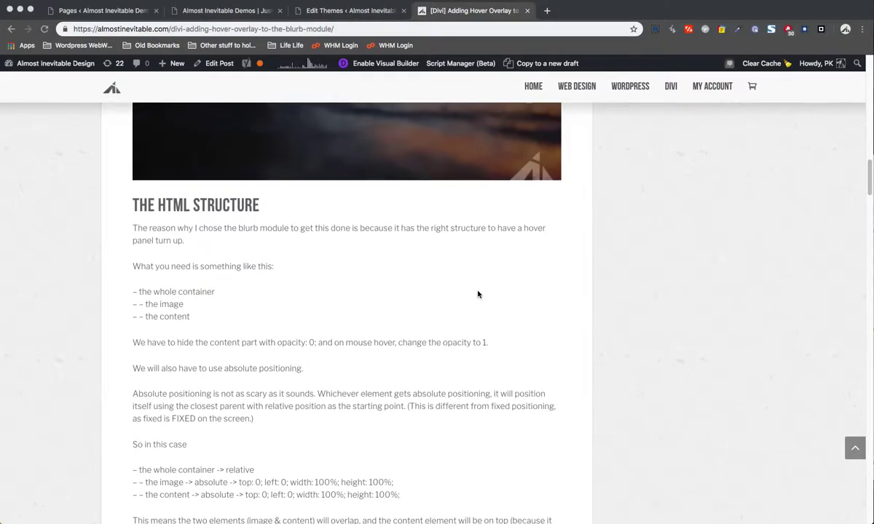
pyautogui.scroll(-5, 479, 294)
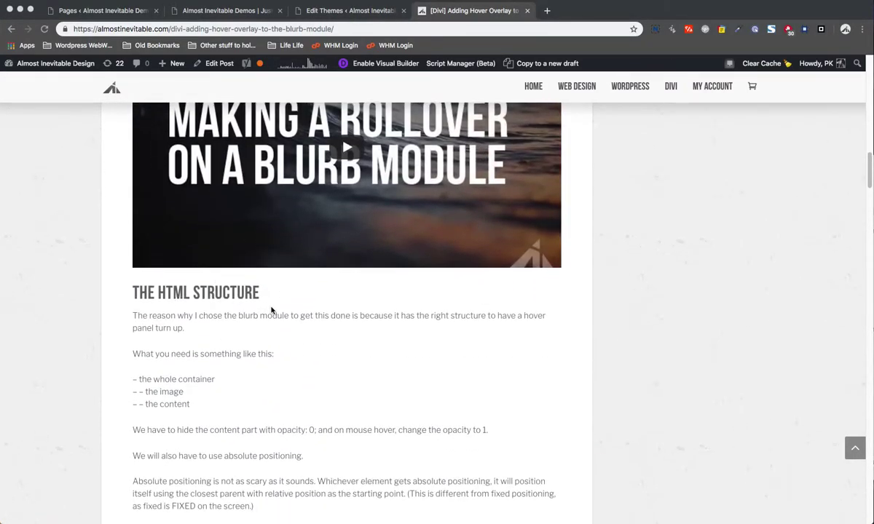
pyautogui.scroll(-15, 287, 311)
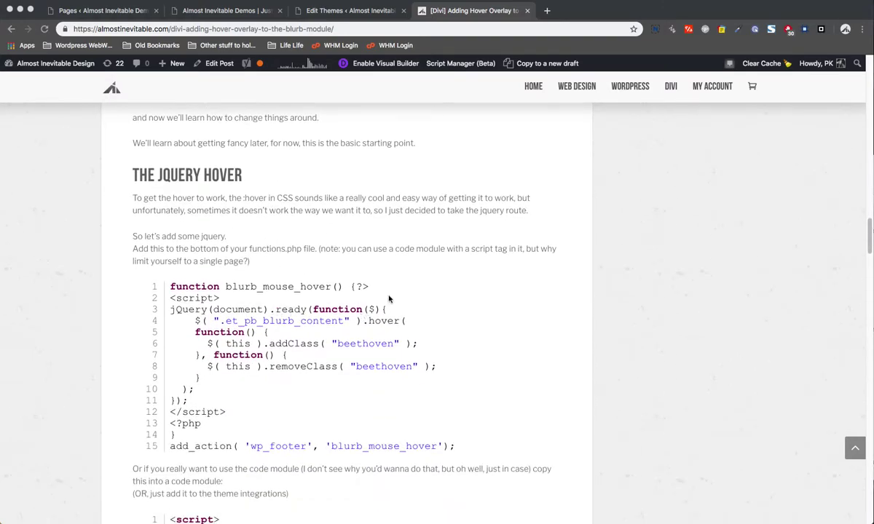
pyautogui.scroll(-3, 452, 267)
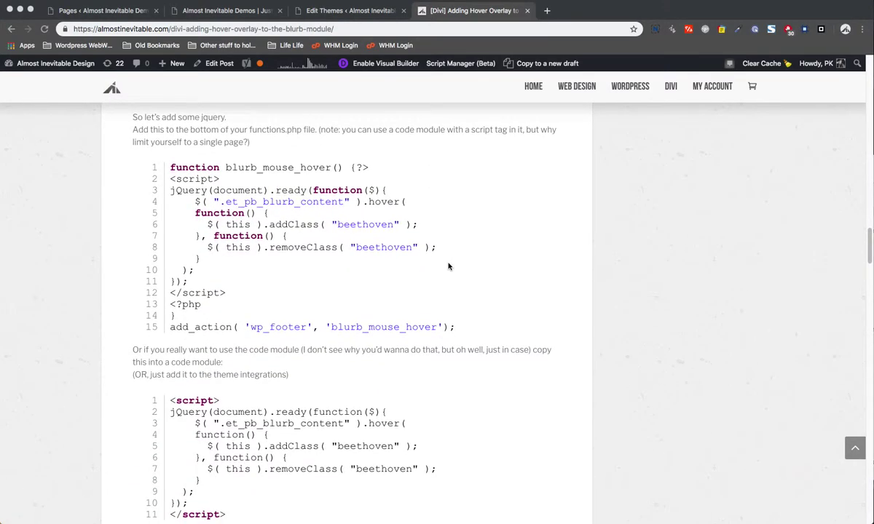
# - Check the demo site's home page and the end of the child theme's functions.php file
pyautogui.click(239, 12)
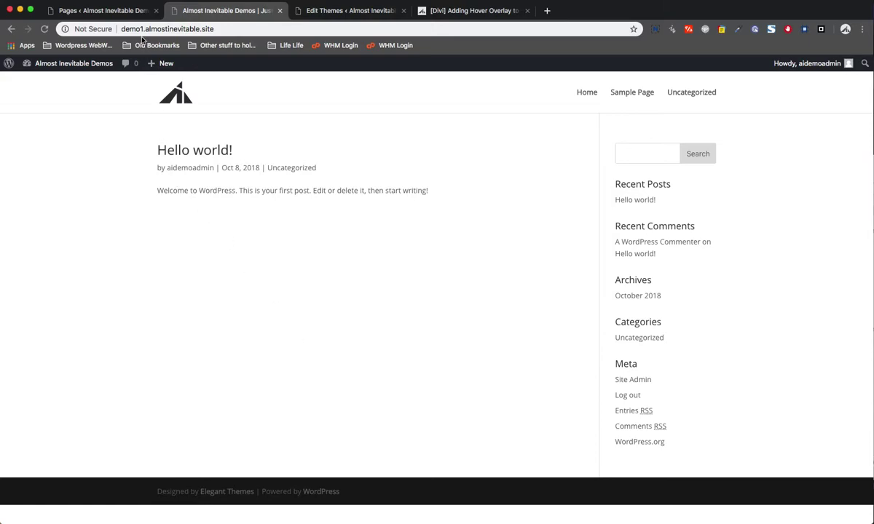
pyautogui.click(331, 12)
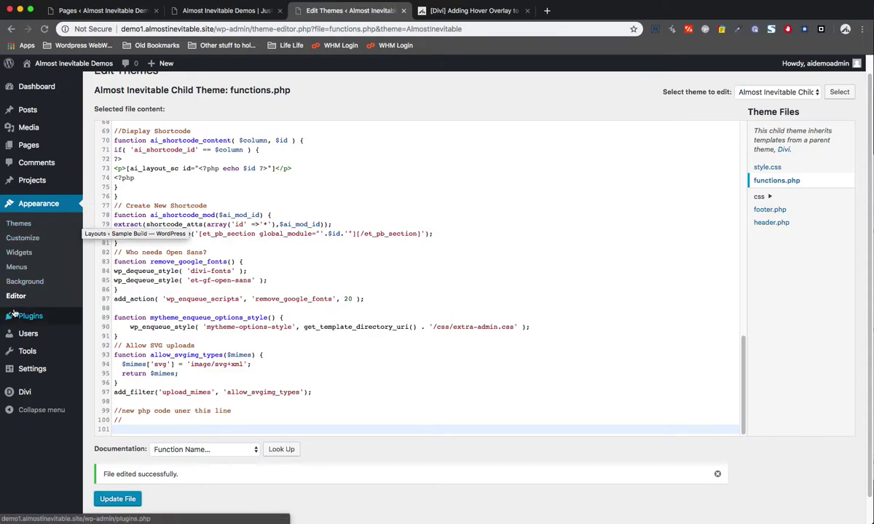
pyautogui.click(634, 87)
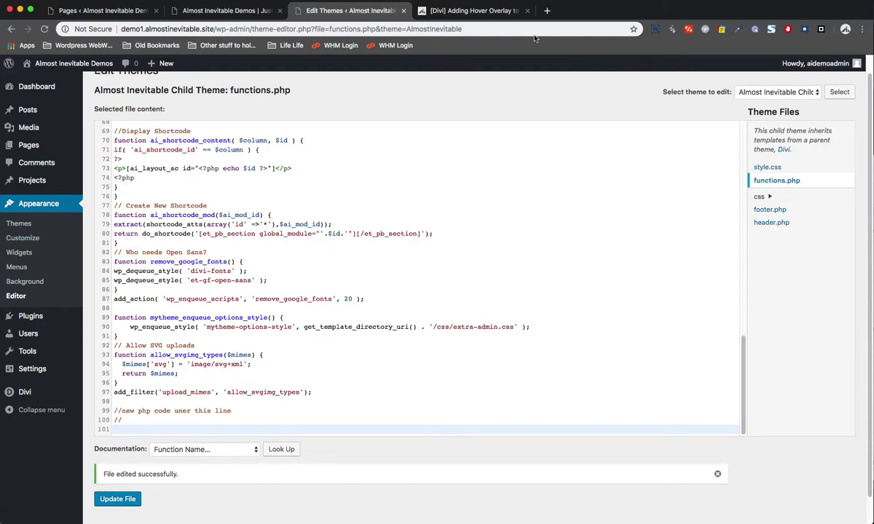
# - Copy the full universal_mouse_hover function from the plain source view of the article's functions.php snippet
pyautogui.click(484, 11)
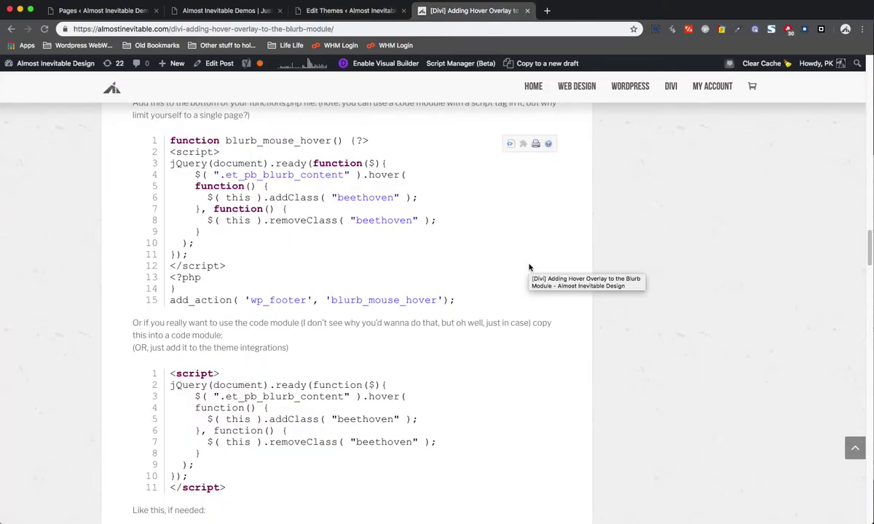
pyautogui.scroll(-1, 529, 268)
pyautogui.scroll(1, 529, 268)
pyautogui.scroll(-10, 530, 268)
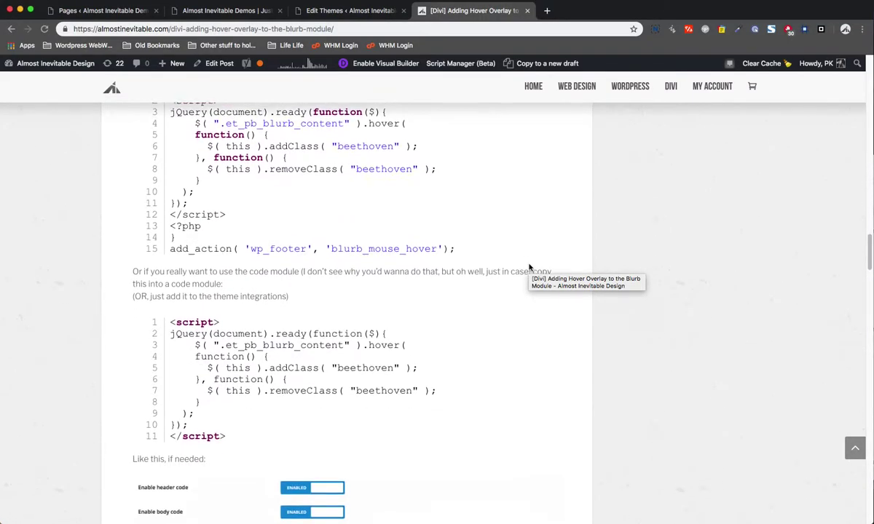
pyautogui.scroll(-4, 529, 268)
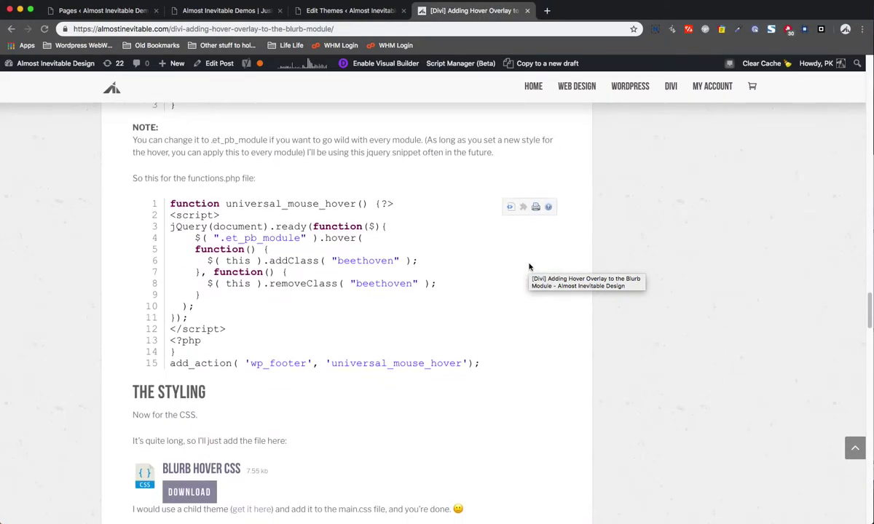
pyautogui.moveTo(170, 204); pyautogui.dragTo(476, 363)
pyautogui.click(562, 333)
pyautogui.moveTo(510, 270)
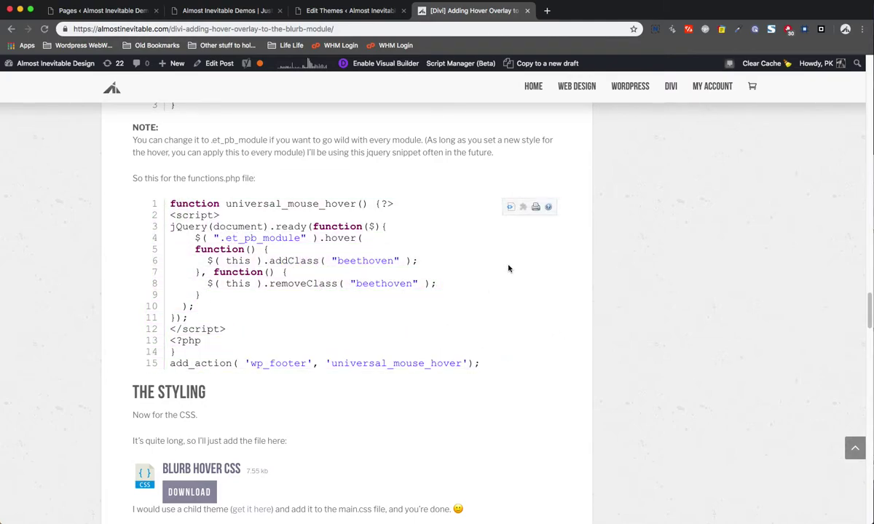
pyautogui.click(511, 208)
pyautogui.moveTo(529, 315); pyautogui.dragTo(301, 191)
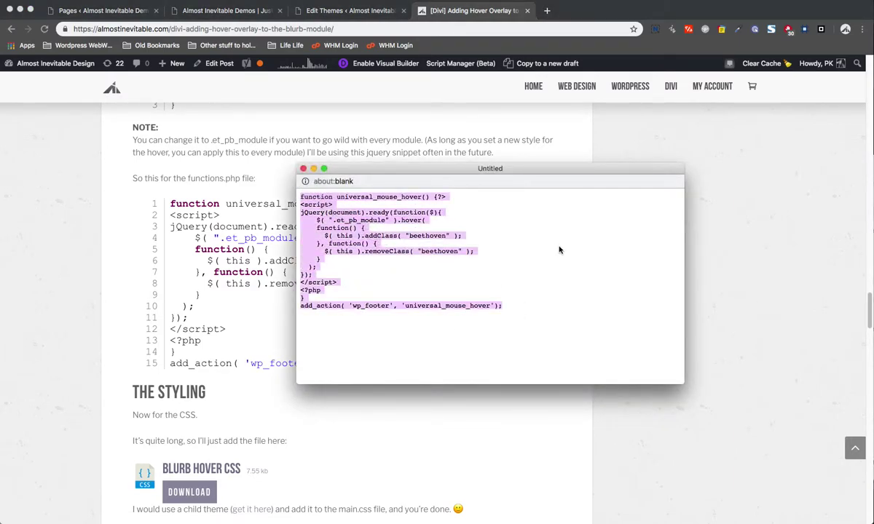
pyautogui.click(522, 227)
pyautogui.click(303, 168)
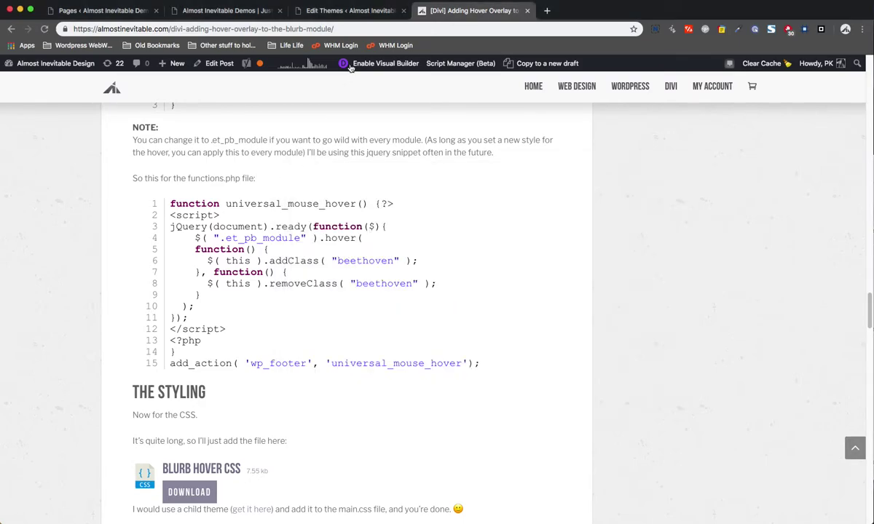
# - Review the article's alternative of placing the hover script in a code module or the theme integration settings
pyautogui.scroll(2, 470, 328)
pyautogui.scroll(5, 381, 370)
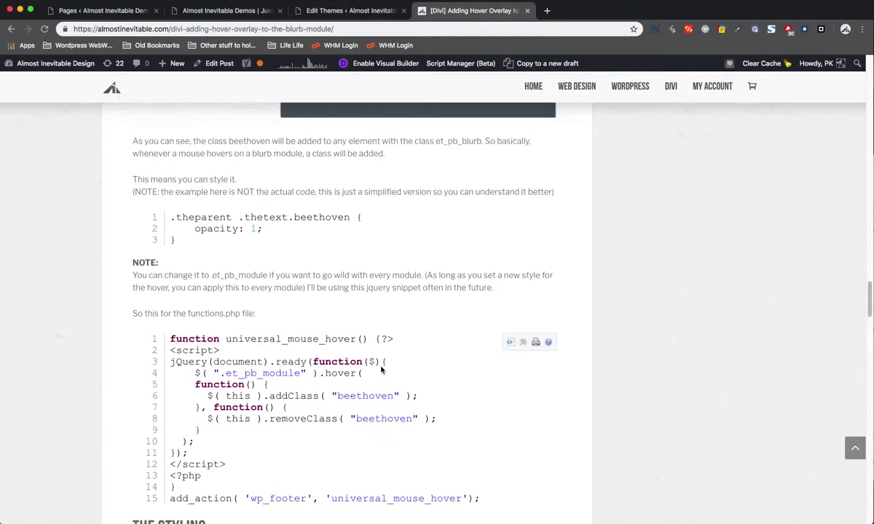
pyautogui.scroll(1, 380, 371)
pyautogui.scroll(-3, 381, 371)
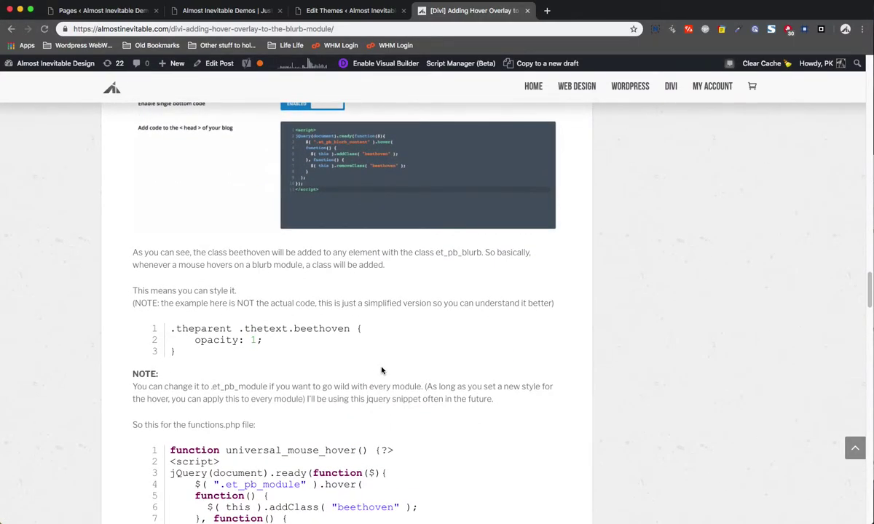
pyautogui.scroll(4, 381, 370)
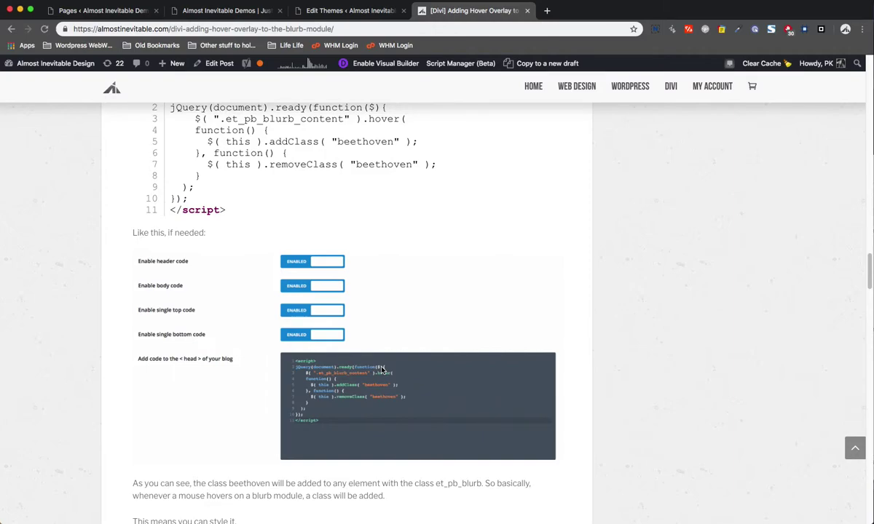
pyautogui.scroll(2, 381, 370)
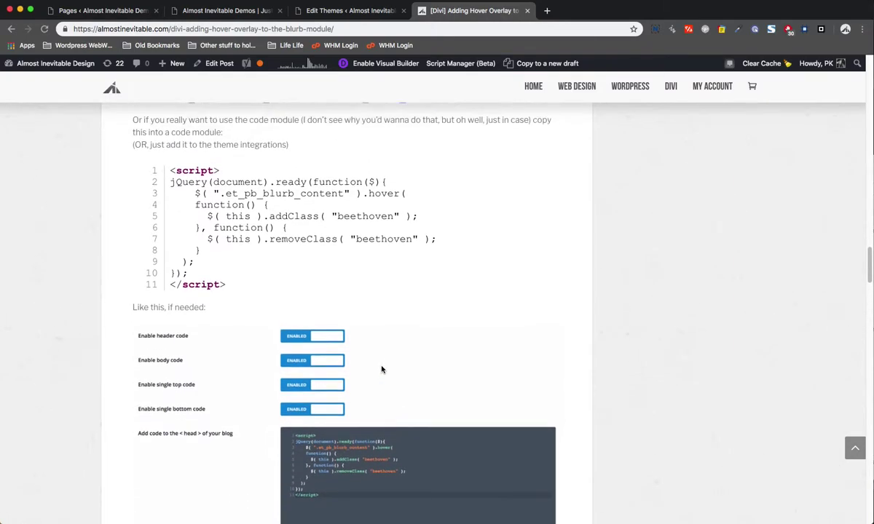
# - Close the functions.php theme editor page and return to the article's universal_mouse_hover snippet
pyautogui.click(350, 11)
pyautogui.click(463, 12)
pyautogui.scroll(-6, 550, 228)
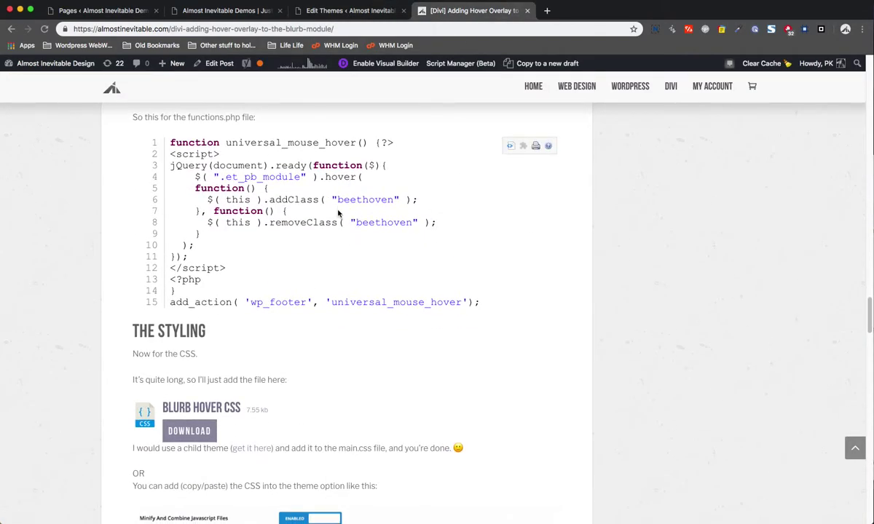
pyautogui.click(348, 11)
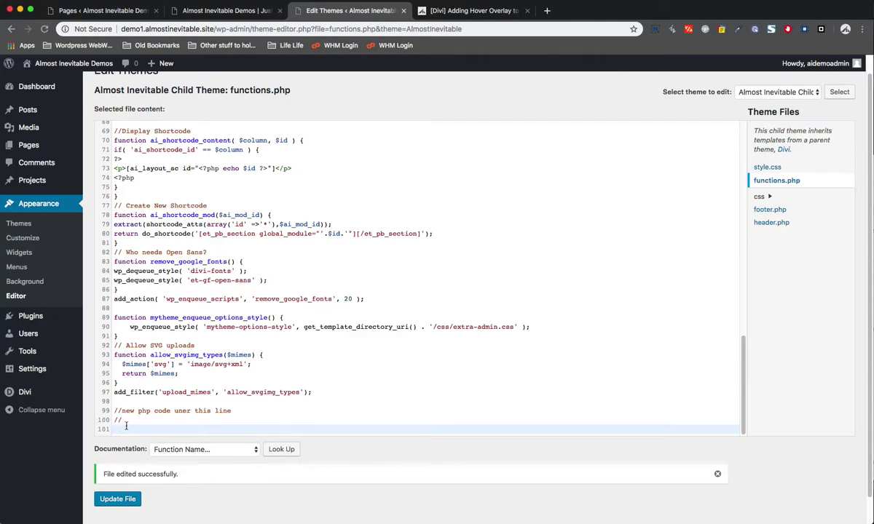
pyautogui.click(403, 12)
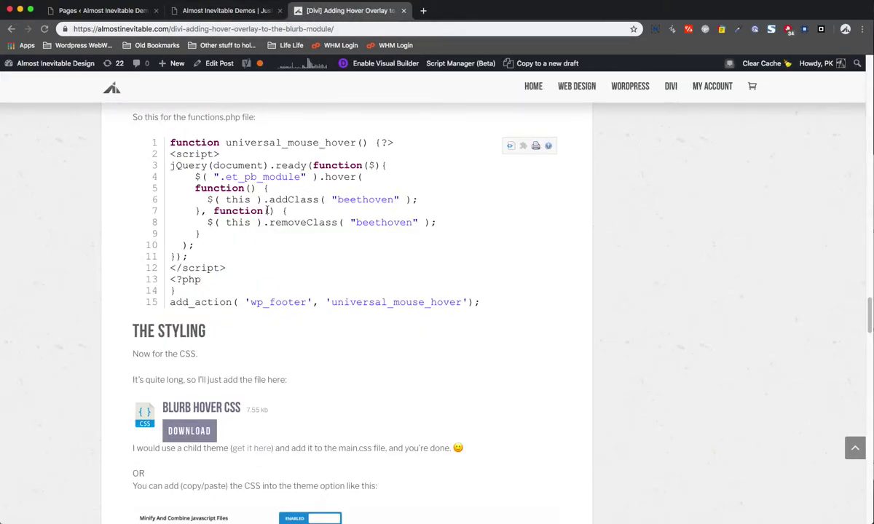
# - Copy only the <script> to </script> block from the plain source view of the universal_mouse_hover snippet
pyautogui.scroll(1, 320, 241)
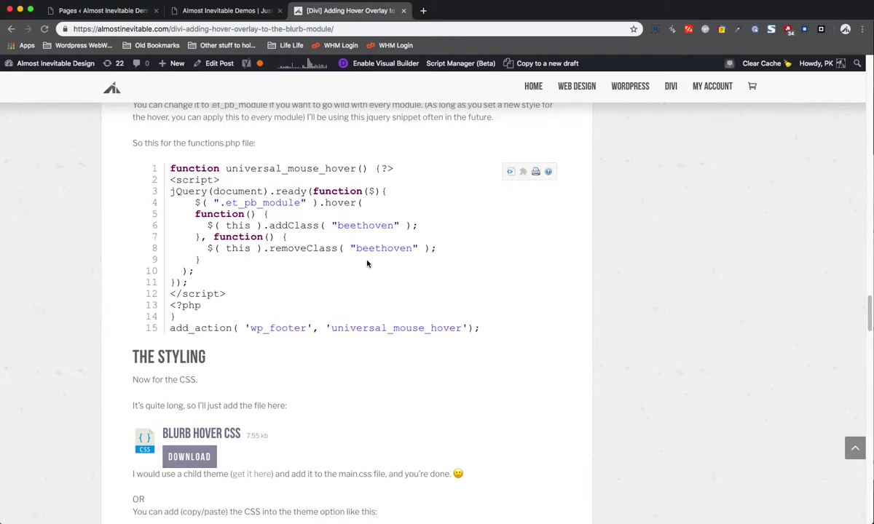
pyautogui.moveTo(170, 181); pyautogui.dragTo(263, 292)
pyautogui.click(510, 171)
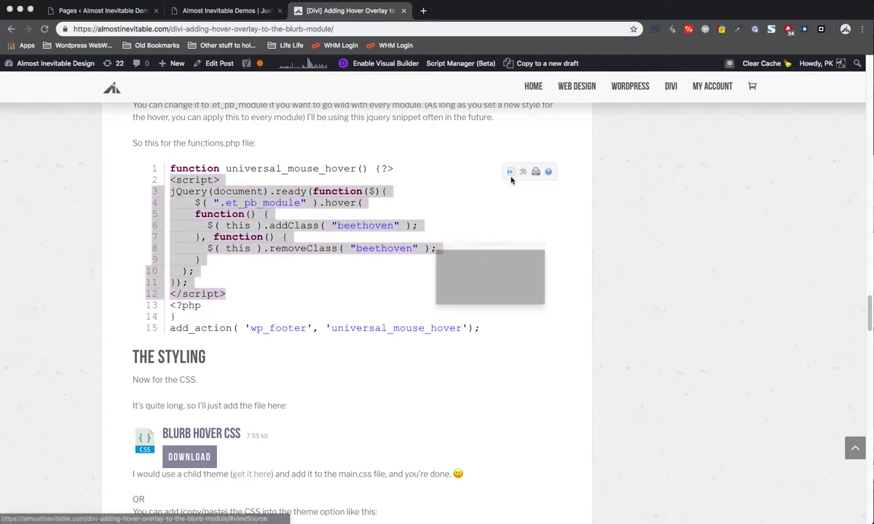
pyautogui.moveTo(336, 283); pyautogui.dragTo(298, 206)
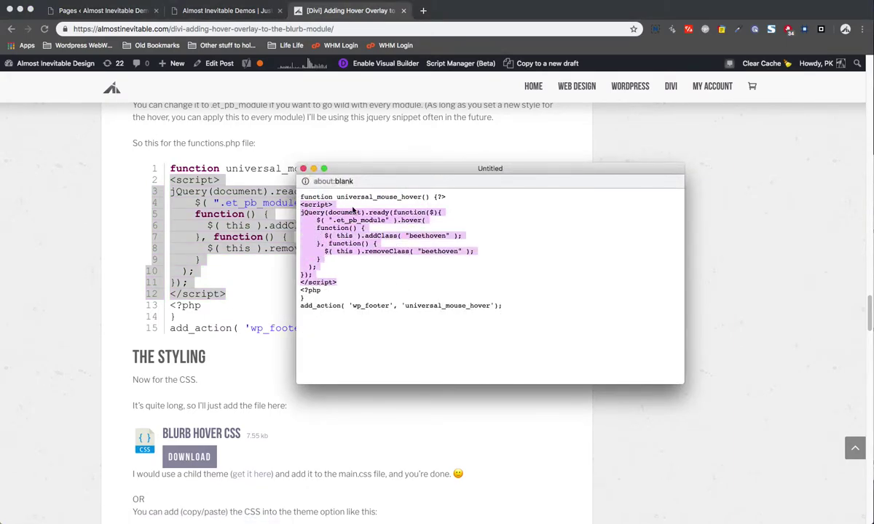
pyautogui.click(304, 168)
# - Create and publish a new page titled "mouse hover blurbs" on the demo site
pyautogui.click(102, 10)
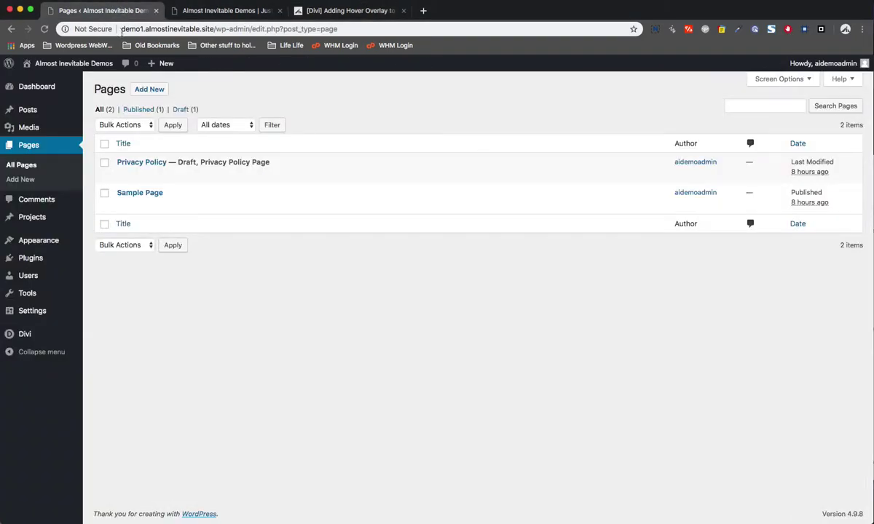
pyautogui.click(22, 180)
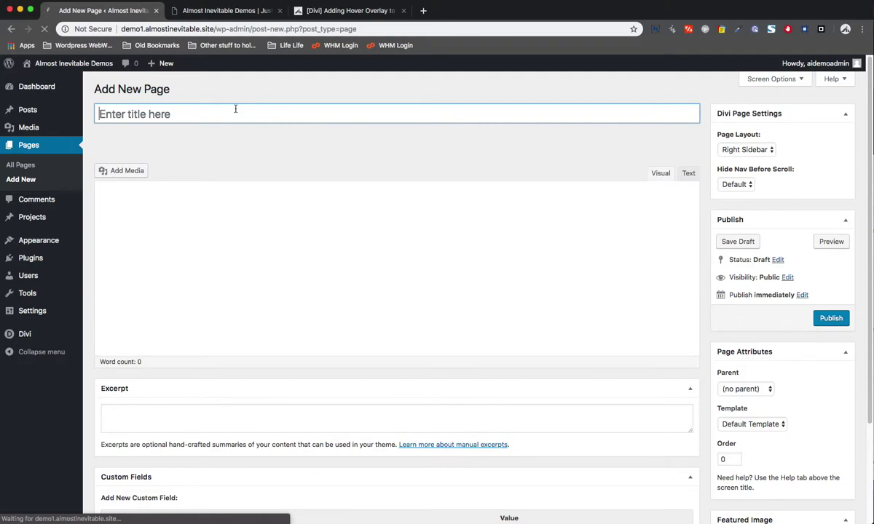
pyautogui.write('mouse hover blurbs')
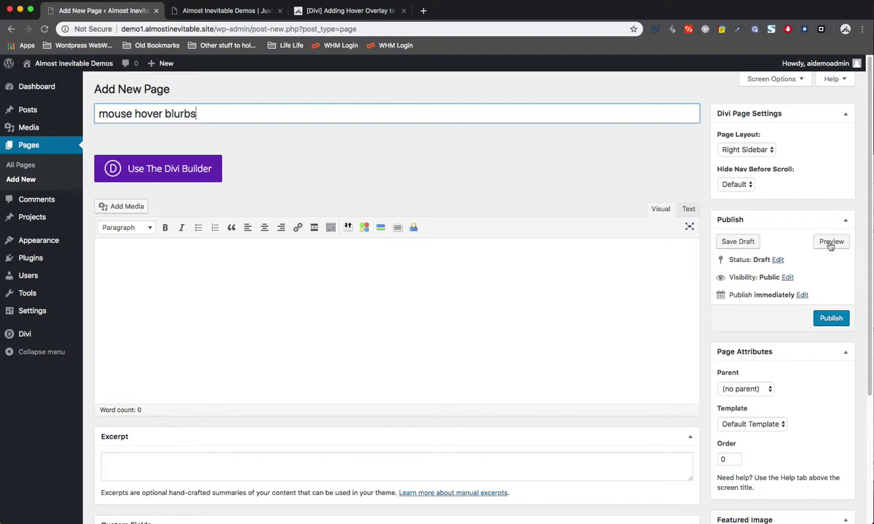
pyautogui.click(833, 318)
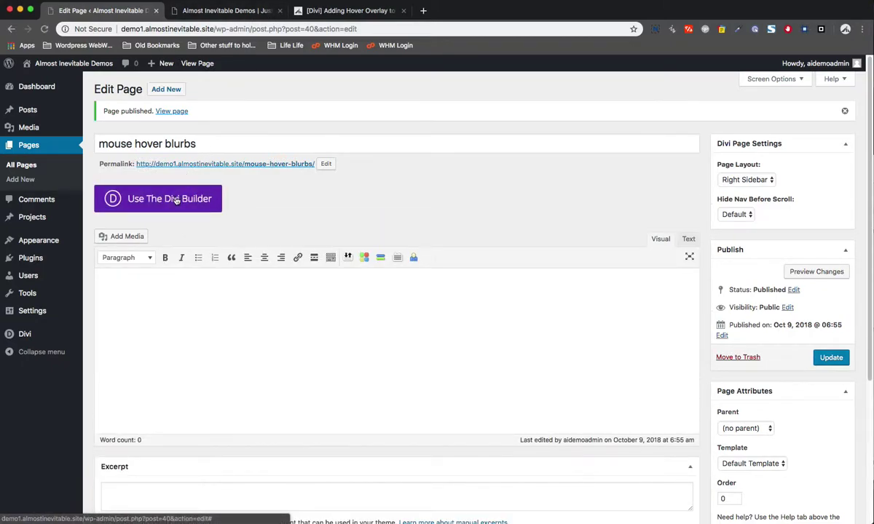
# - Switch the page to the Divi Builder and insert a single full-width column in the empty row
pyautogui.click(175, 201)
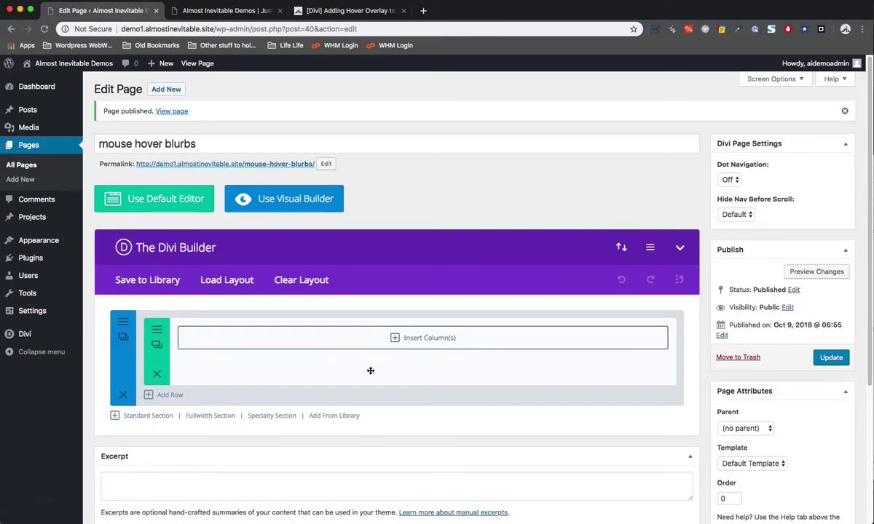
pyautogui.click(399, 327)
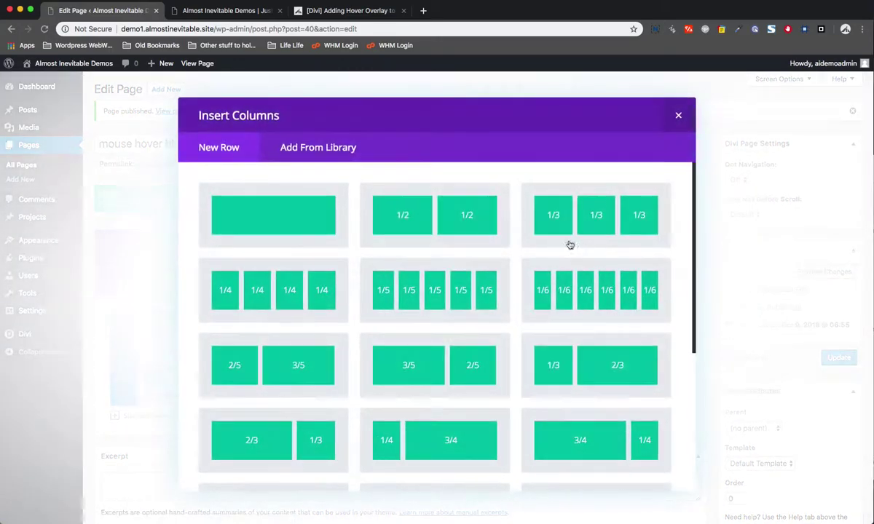
pyautogui.click(314, 231)
# - Insert a Divider module in the new row with its height set to 100 and save it
pyautogui.click(444, 335)
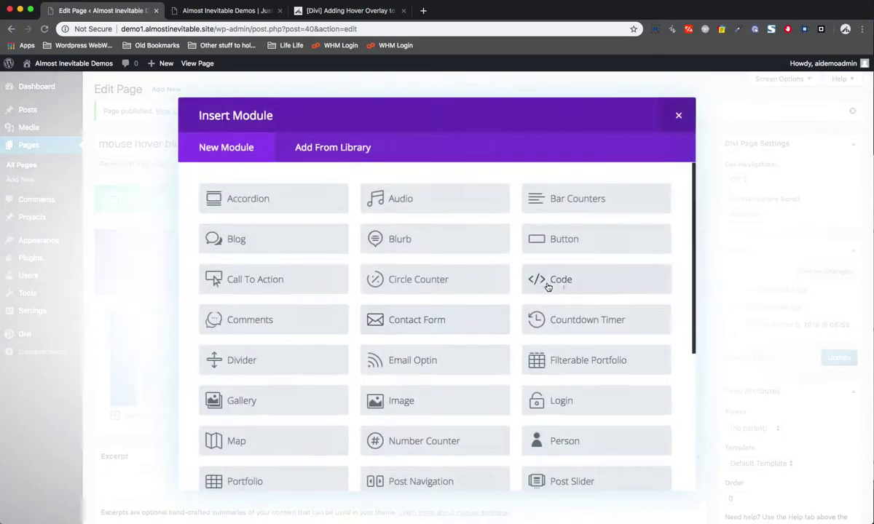
pyautogui.click(306, 353)
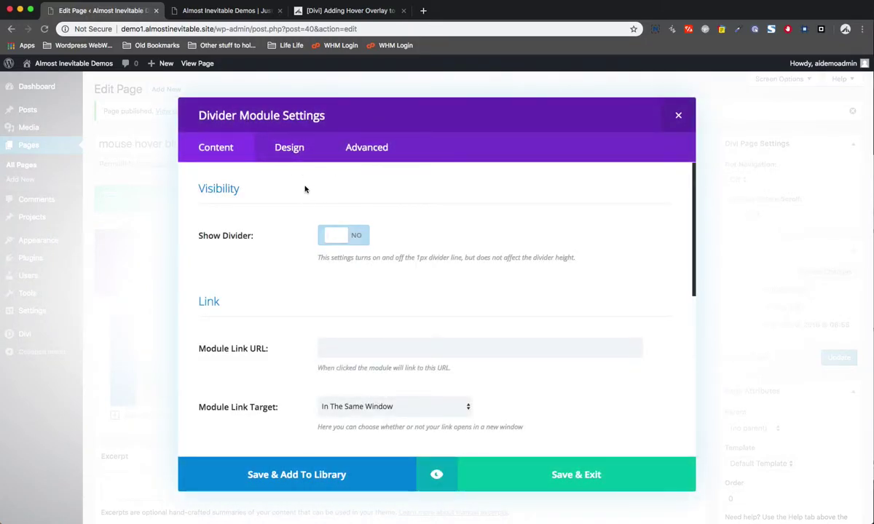
pyautogui.click(293, 153)
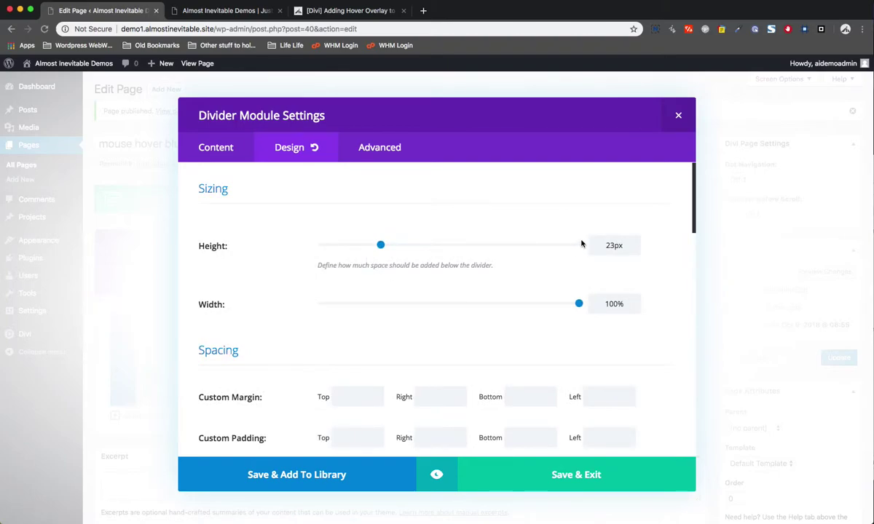
pyautogui.doubleClick(611, 247)
pyautogui.write('100')
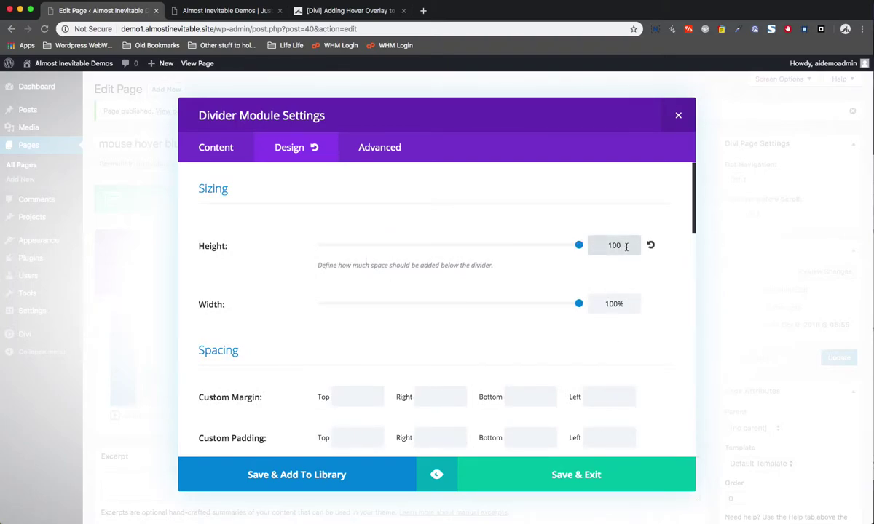
pyautogui.click(591, 474)
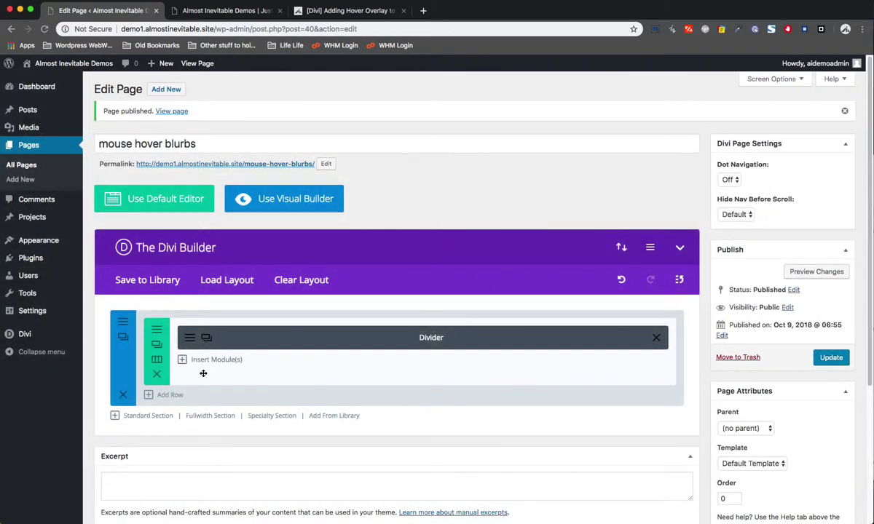
# - Insert a Code module below the divider with the copied jQuery script as its content and save it
pyautogui.click(208, 364)
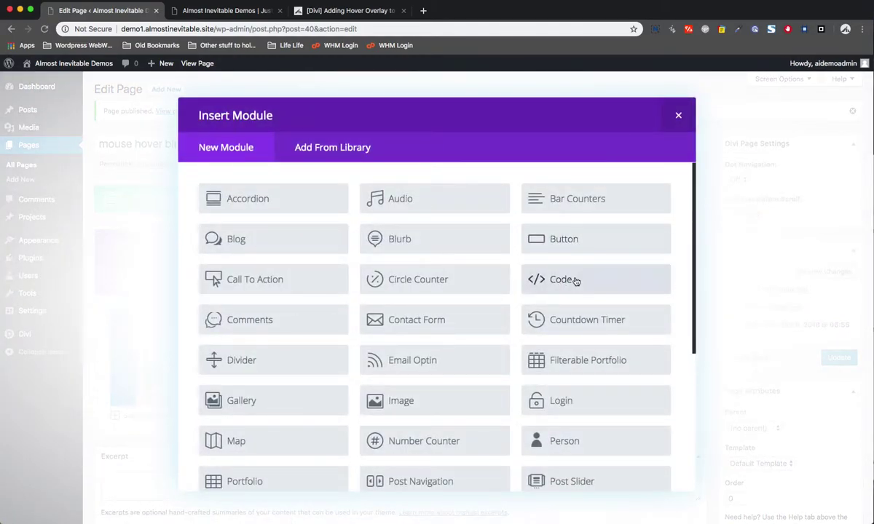
pyautogui.click(575, 279)
pyautogui.click(406, 255)
pyautogui.hotkey('ctrl', 'v')
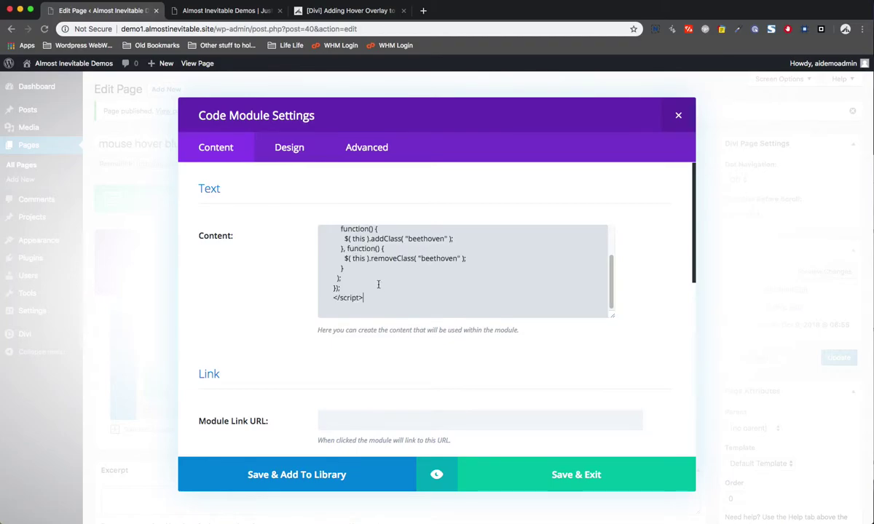
pyautogui.scroll(3, 466, 271)
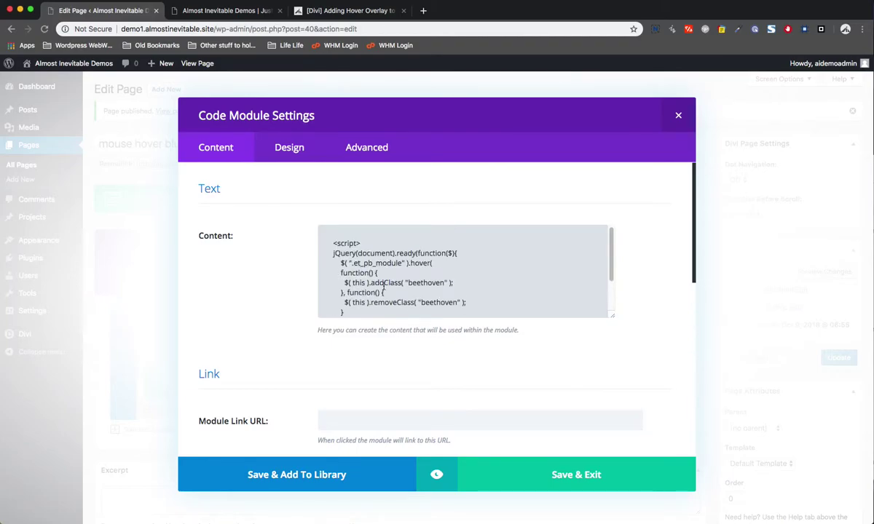
pyautogui.click(628, 486)
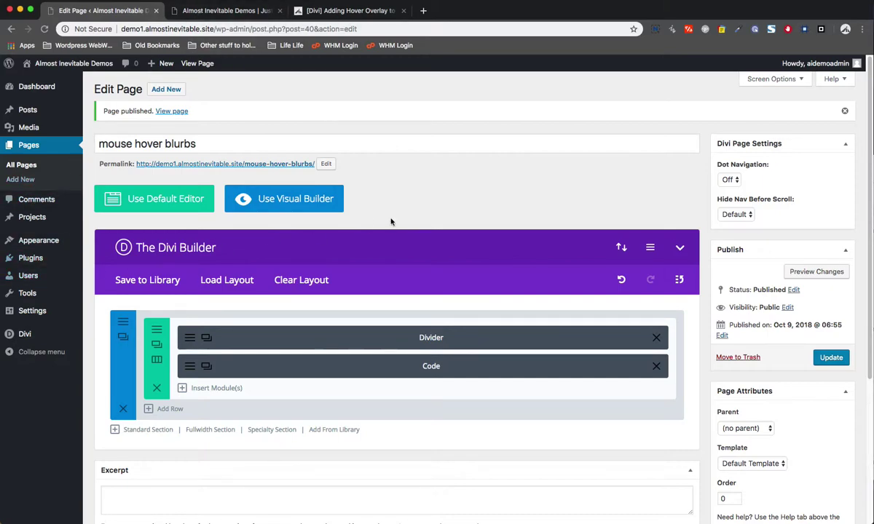
# - Open the Divi Library in a separate tab and find the Mouse Hover Blurb Module JSON download in the article
pyautogui.moveTo(53, 335)
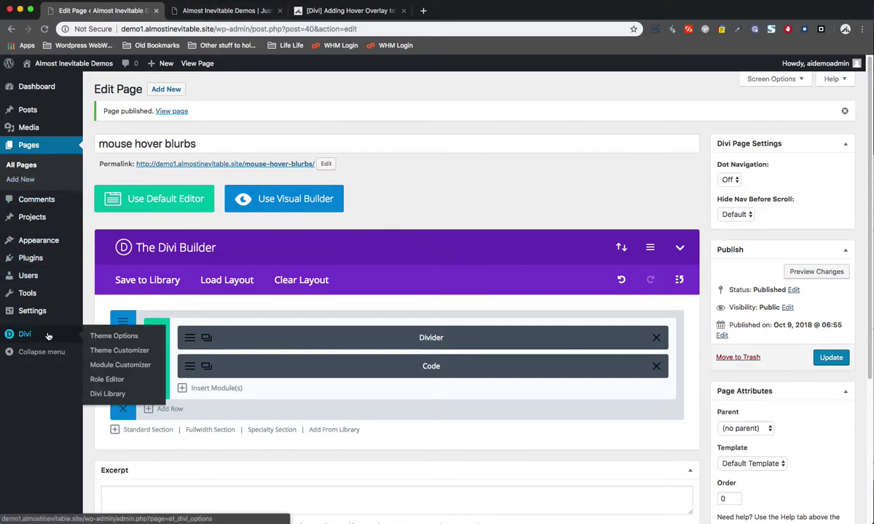
pyautogui.click(115, 394)
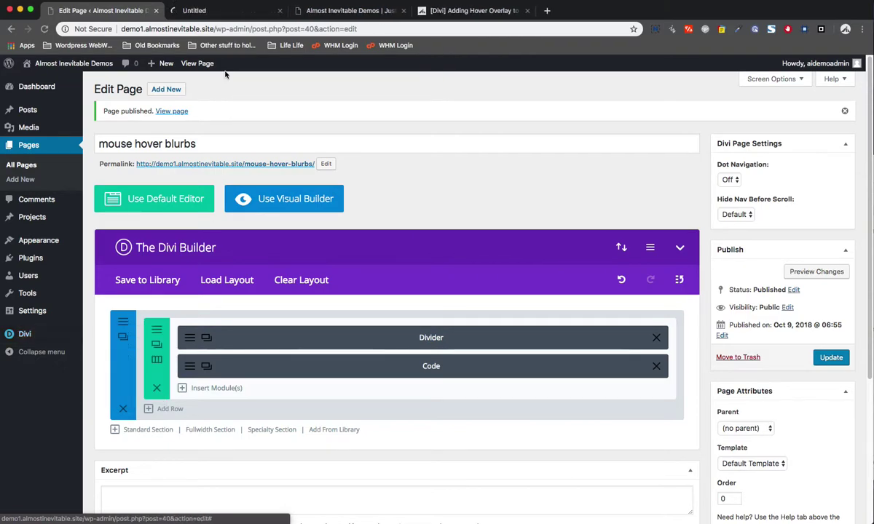
pyautogui.click(250, 10)
pyautogui.click(466, 10)
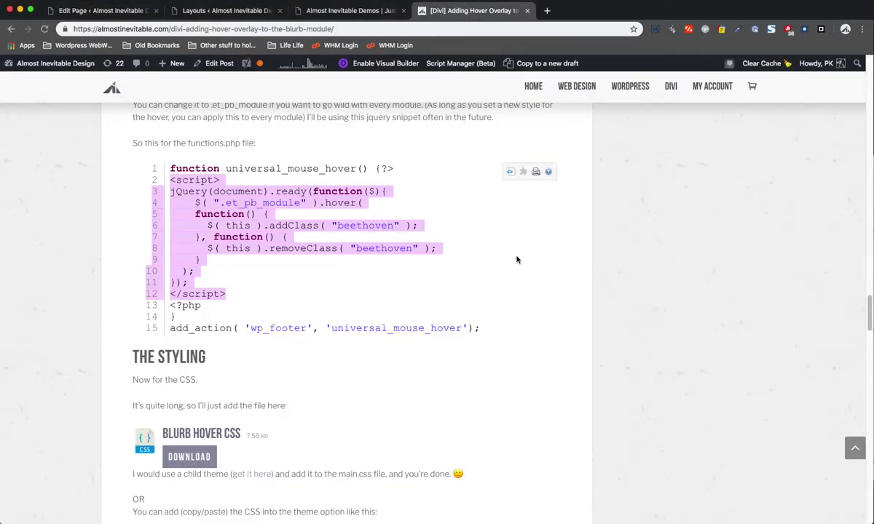
pyautogui.click(687, 335)
pyautogui.scroll(-4, 689, 335)
pyautogui.scroll(-4, 689, 335)
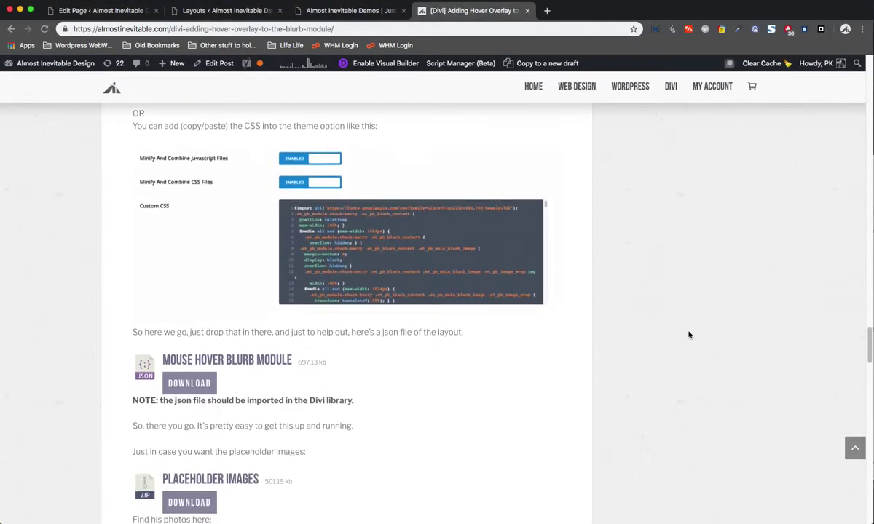
pyautogui.scroll(1, 320, 335)
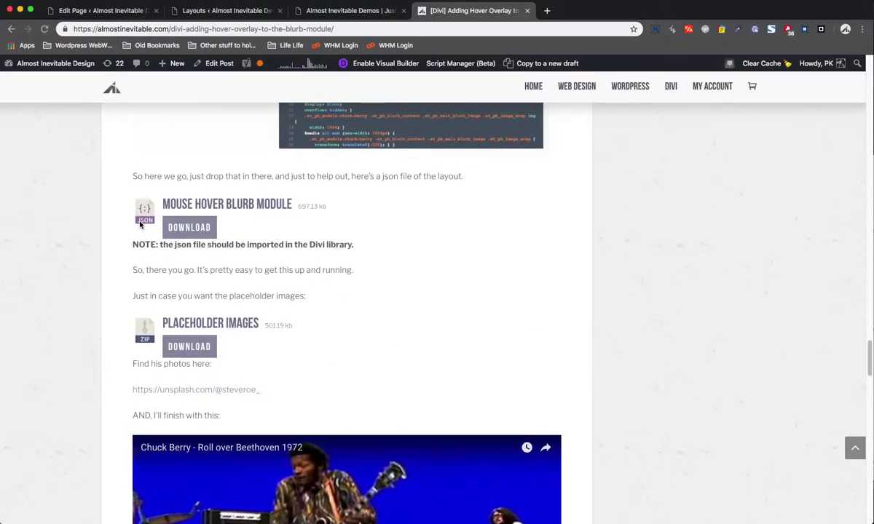
# - Import the file "Mouse Hover Blurbs Layout.json" into the Divi Library
pyautogui.click(213, 10)
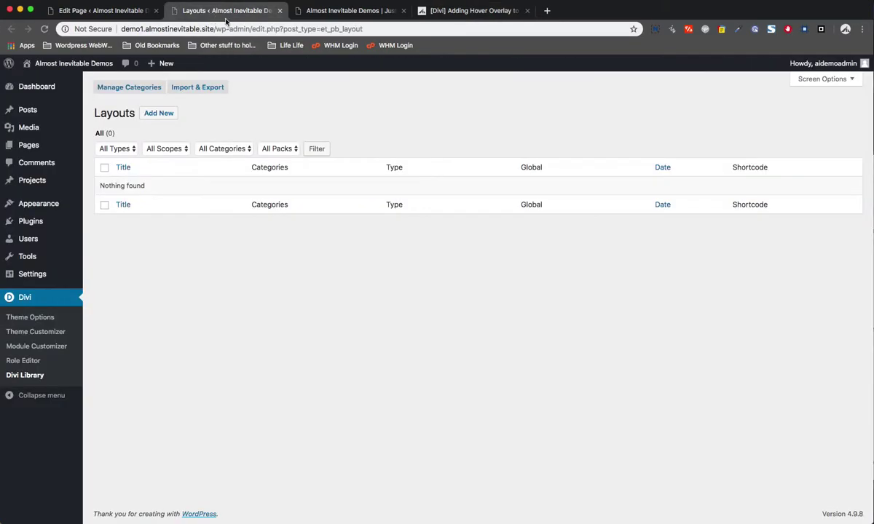
pyautogui.click(201, 87)
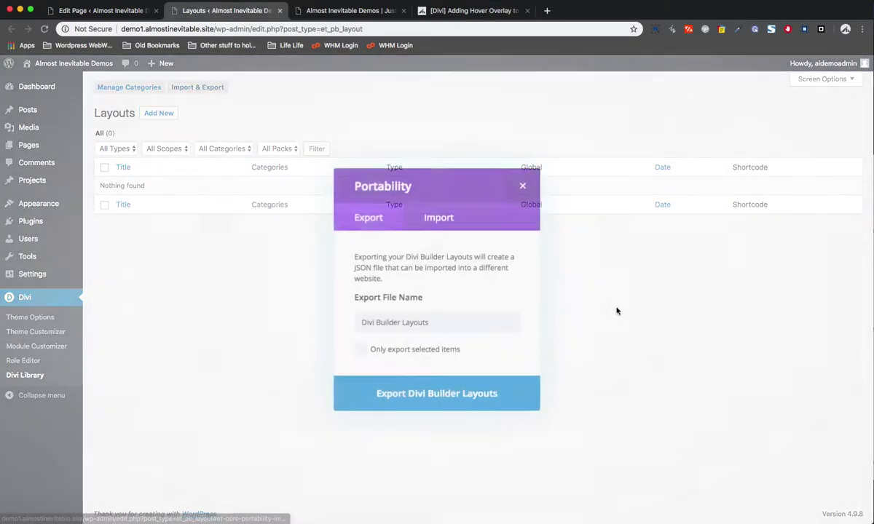
pyautogui.click(437, 217)
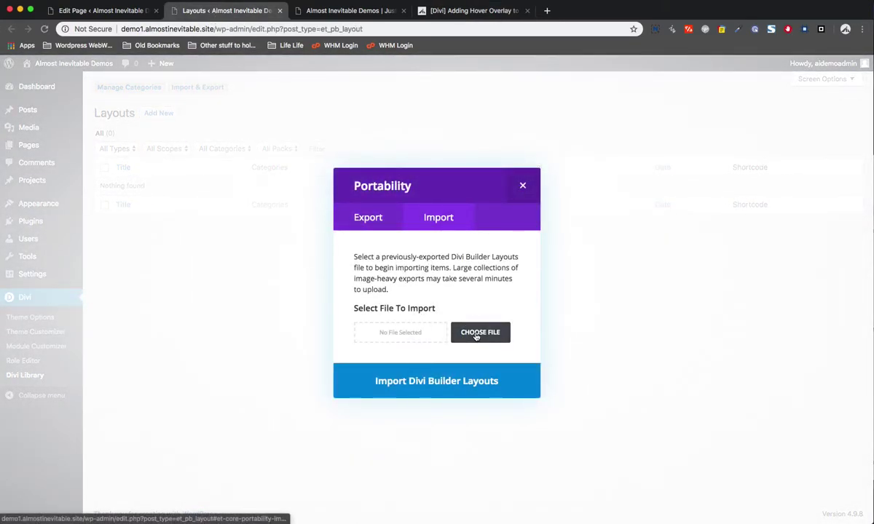
pyautogui.click(491, 333)
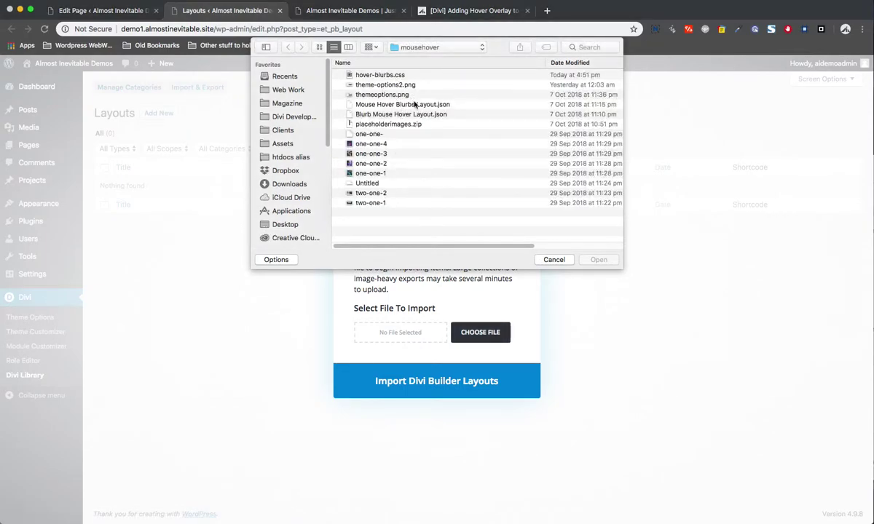
pyautogui.click(435, 115)
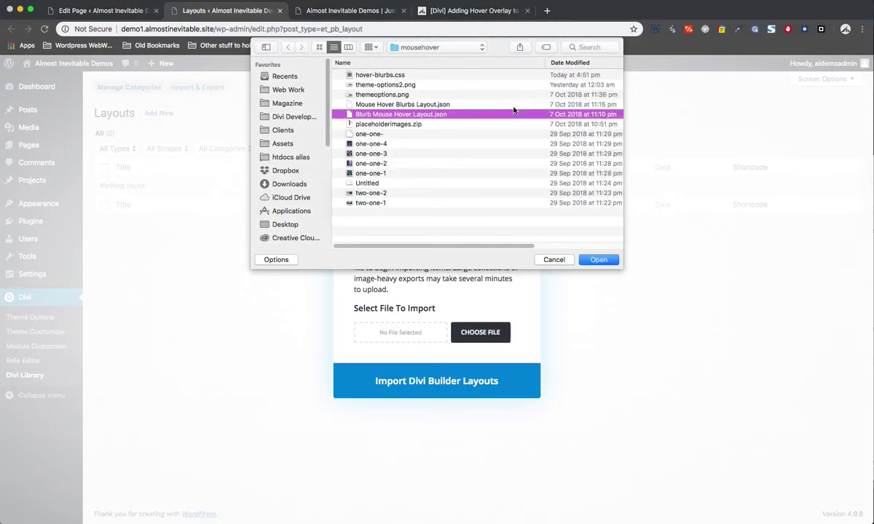
pyautogui.click(486, 105)
pyautogui.click(598, 259)
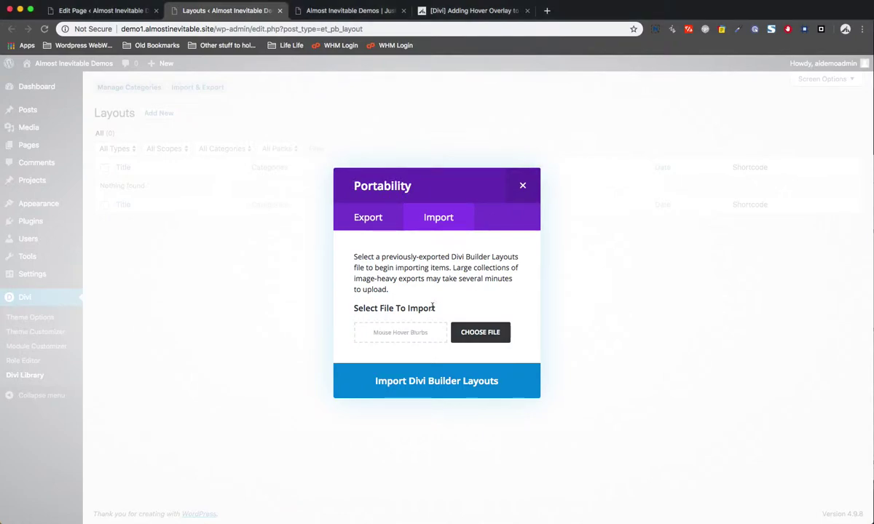
pyautogui.click(446, 381)
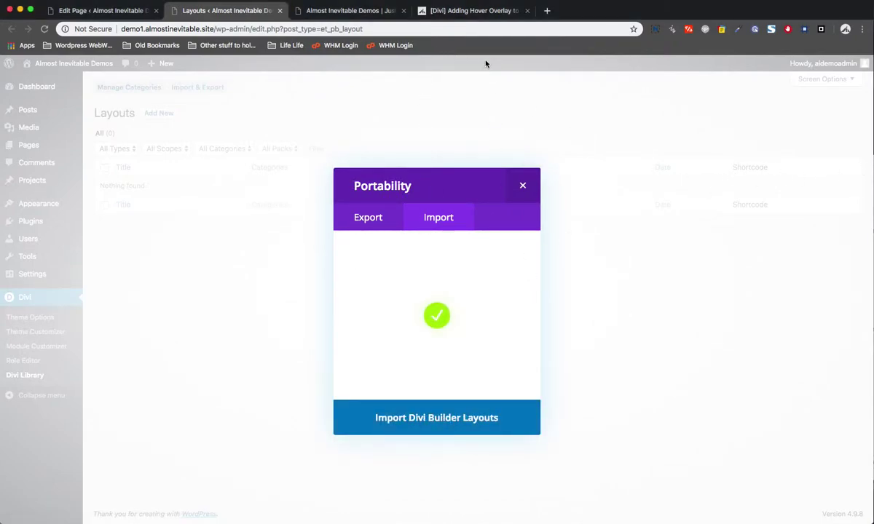
# - Check the Divi Library's layout list for the imported layout
pyautogui.click(477, 13)
pyautogui.click(138, 13)
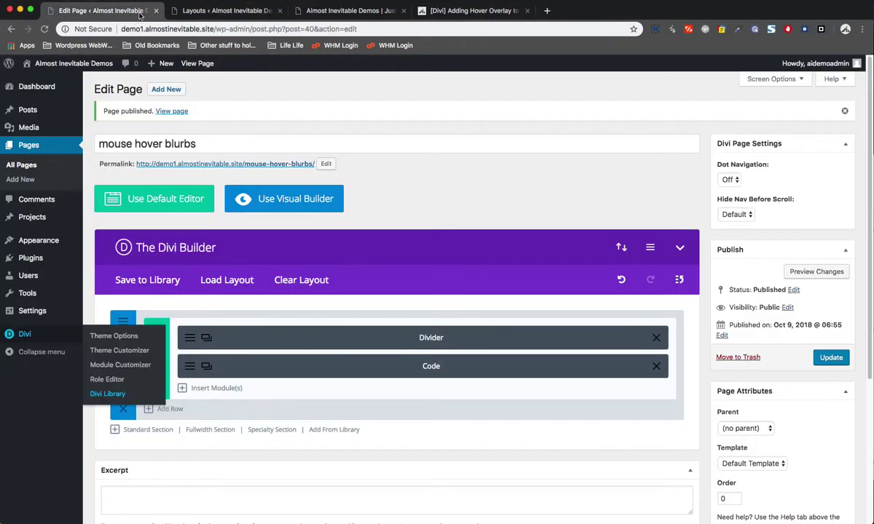
pyautogui.click(334, 13)
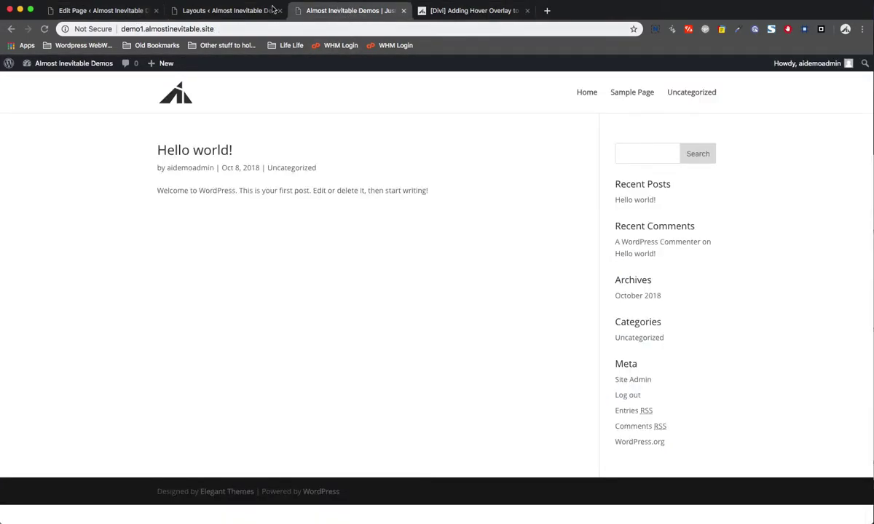
pyautogui.click(233, 10)
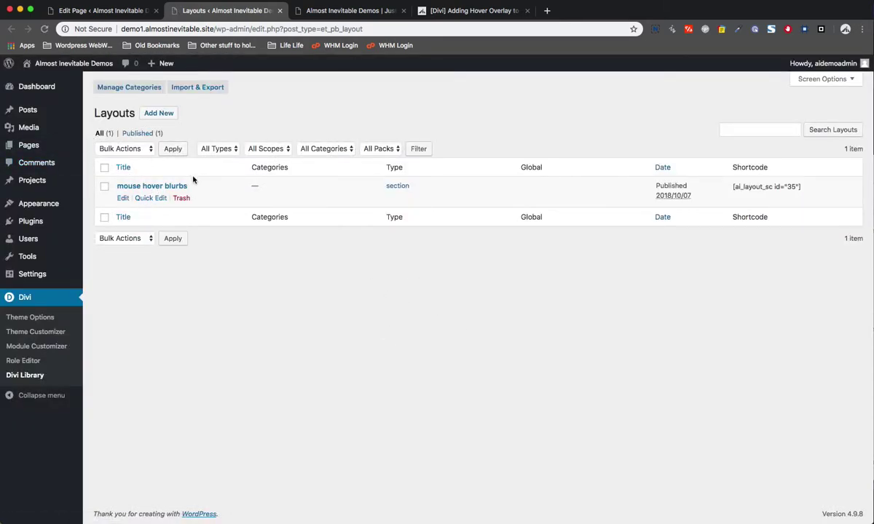
# - Update the page and add the "mouse hover blurbs" section from the library below the first section
pyautogui.click(86, 16)
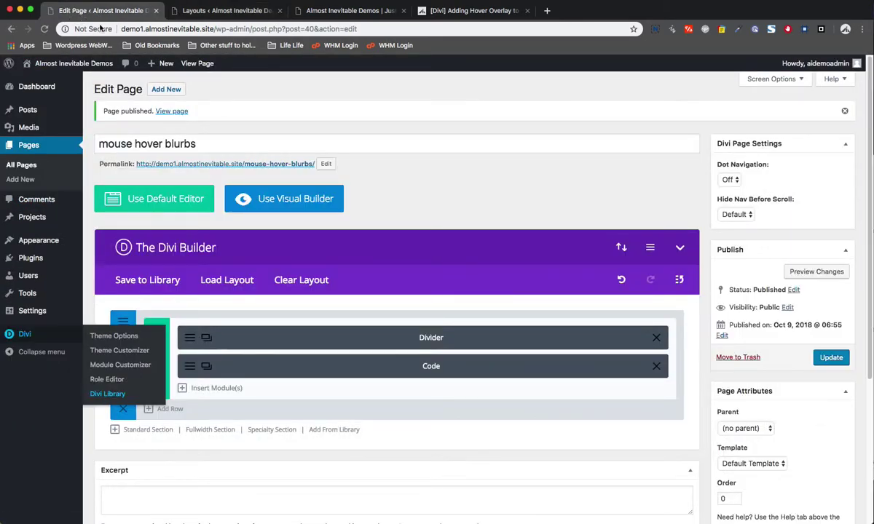
pyautogui.click(831, 361)
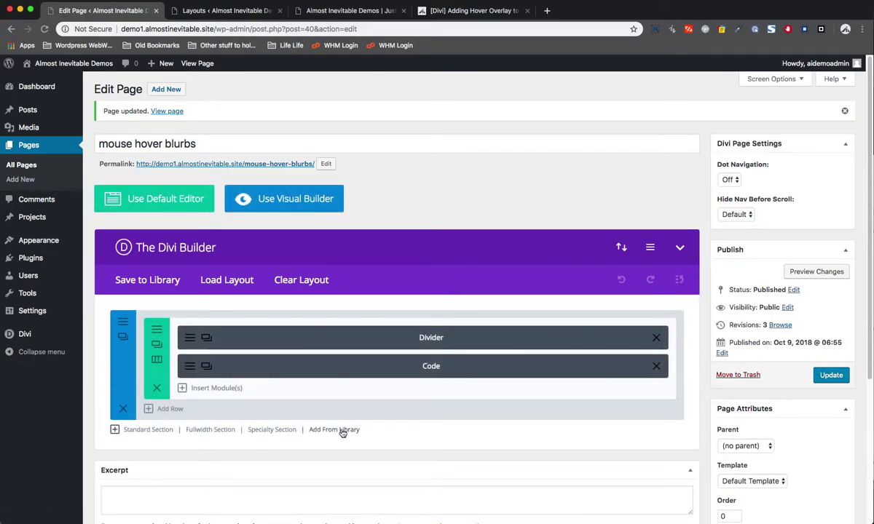
pyautogui.click(342, 431)
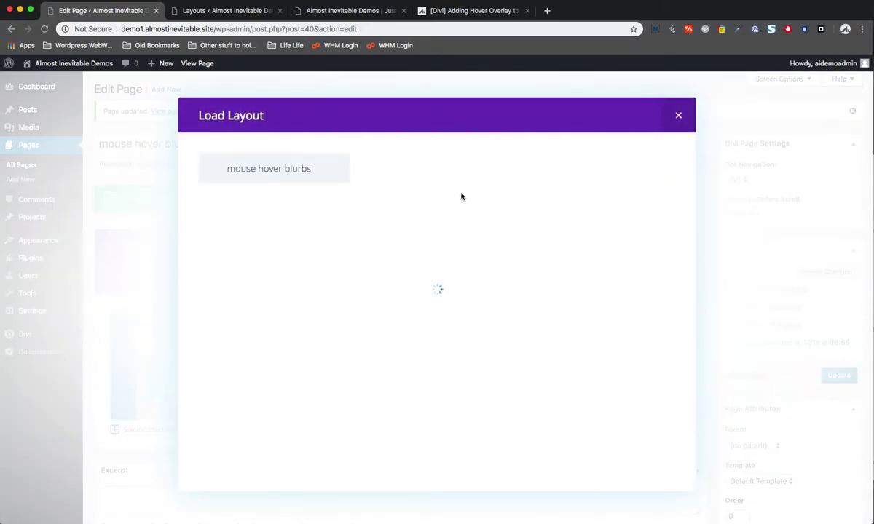
pyautogui.click(284, 221)
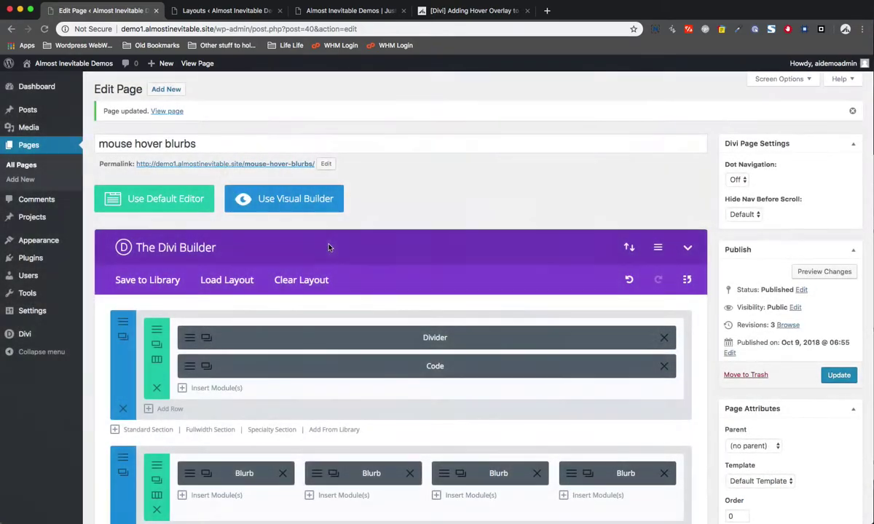
# - Place a duplicate of the first section, without its Code module, below the blurb section
pyautogui.scroll(-4, 317, 254)
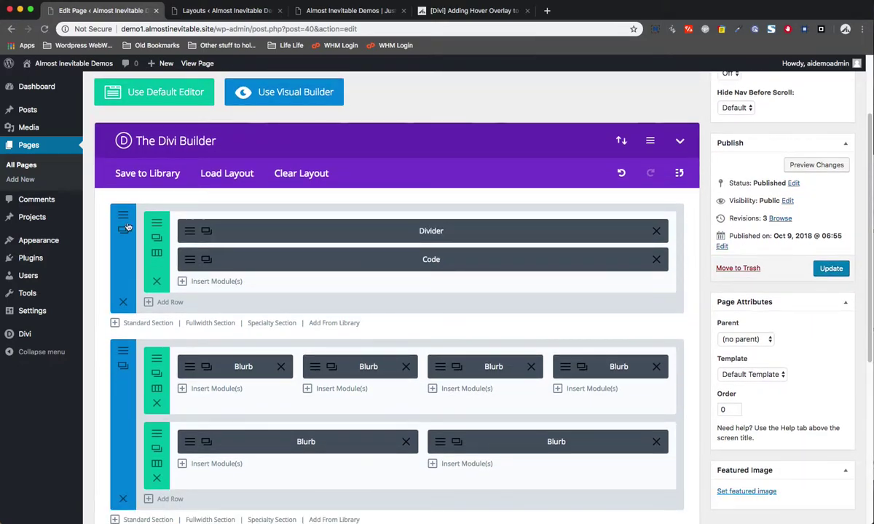
pyautogui.click(123, 230)
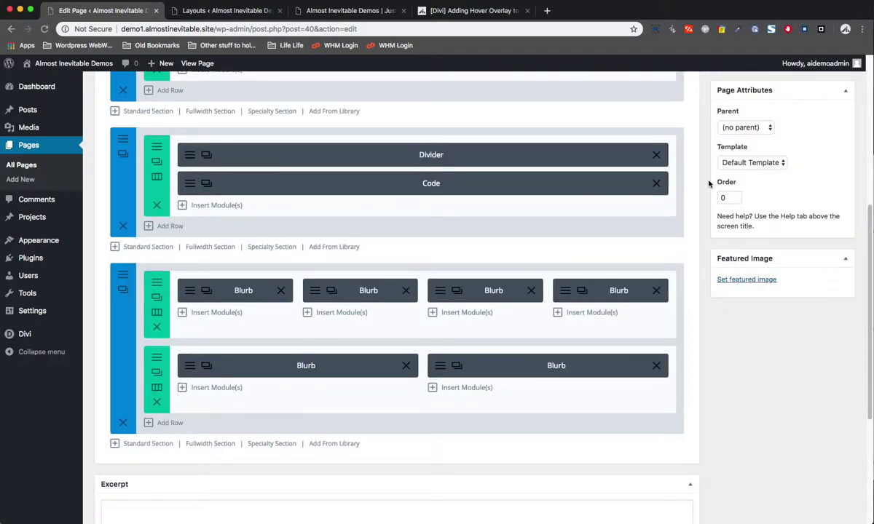
pyautogui.click(658, 185)
pyautogui.moveTo(127, 182); pyautogui.dragTo(138, 362)
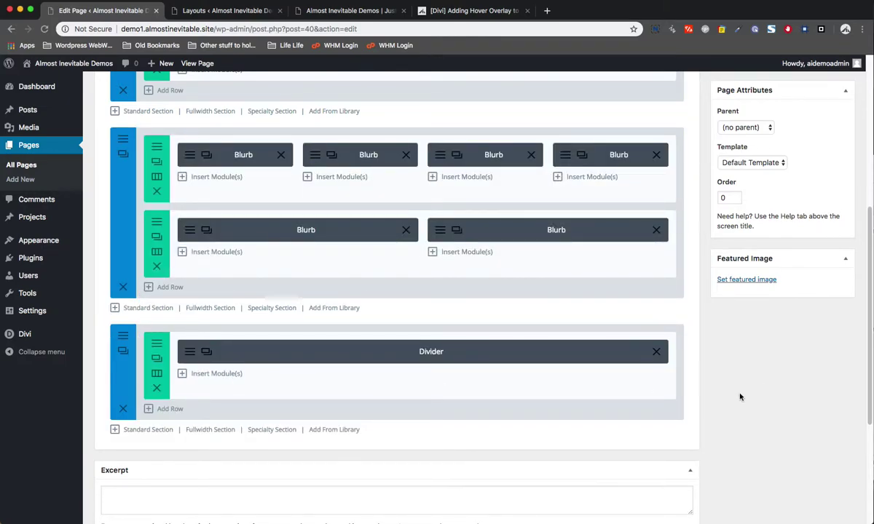
# - Move the Code module from the first section to below the divider in the last section
pyautogui.scroll(1, 739, 397)
pyautogui.scroll(1, 739, 397)
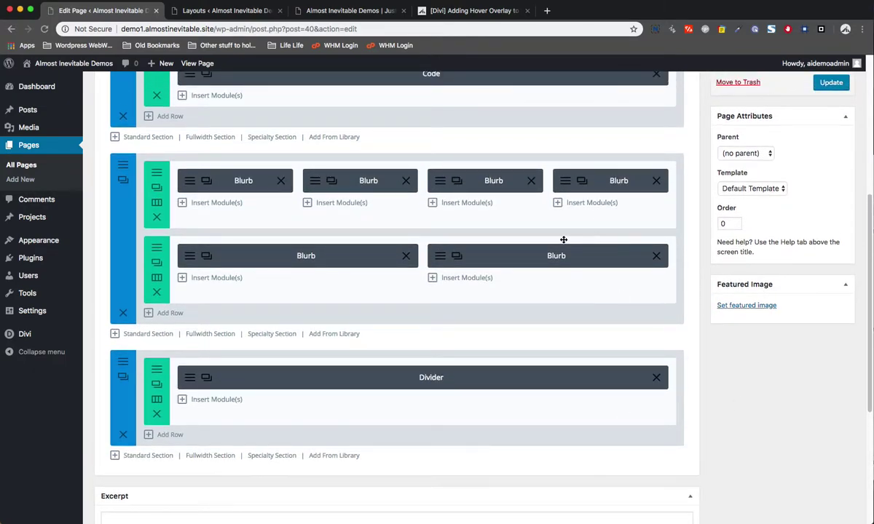
pyautogui.scroll(1, 702, 361)
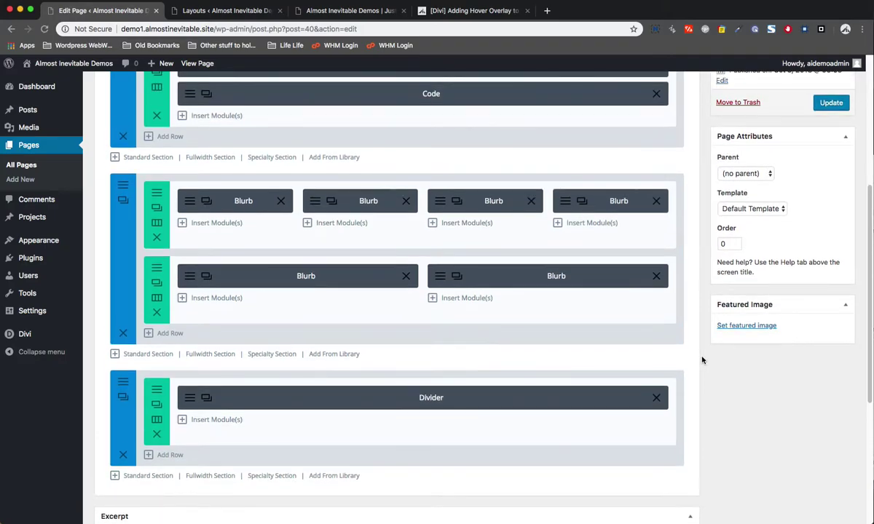
pyautogui.scroll(3, 702, 361)
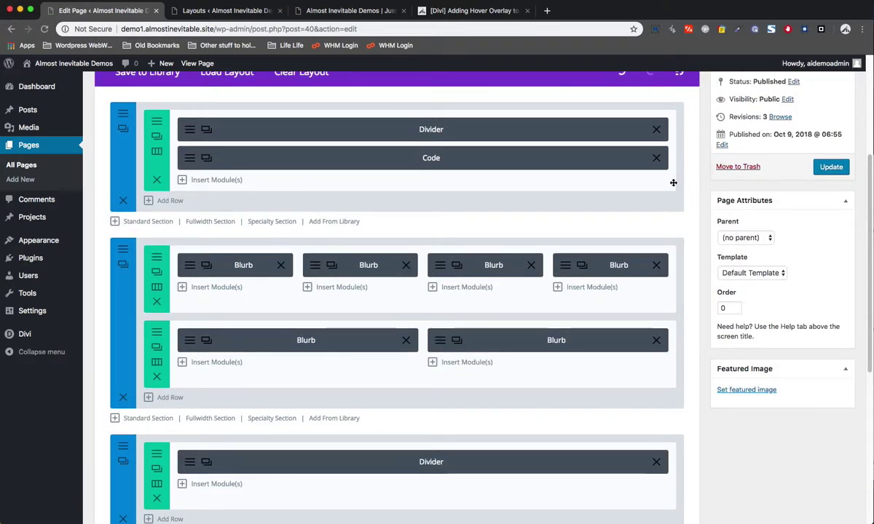
pyautogui.moveTo(555, 158); pyautogui.dragTo(566, 475)
# - Update the page with the Blank Page template, and open the Divi Builder settings
pyautogui.click(782, 275)
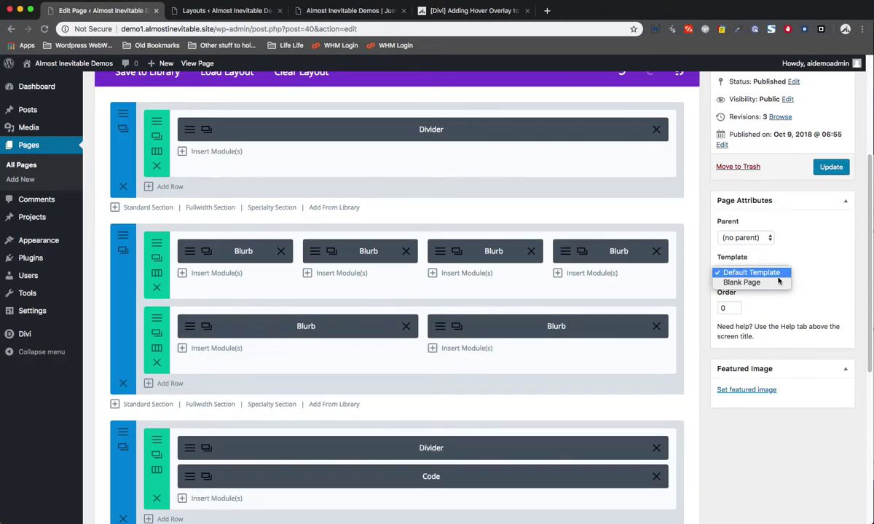
pyautogui.click(771, 285)
pyautogui.click(825, 175)
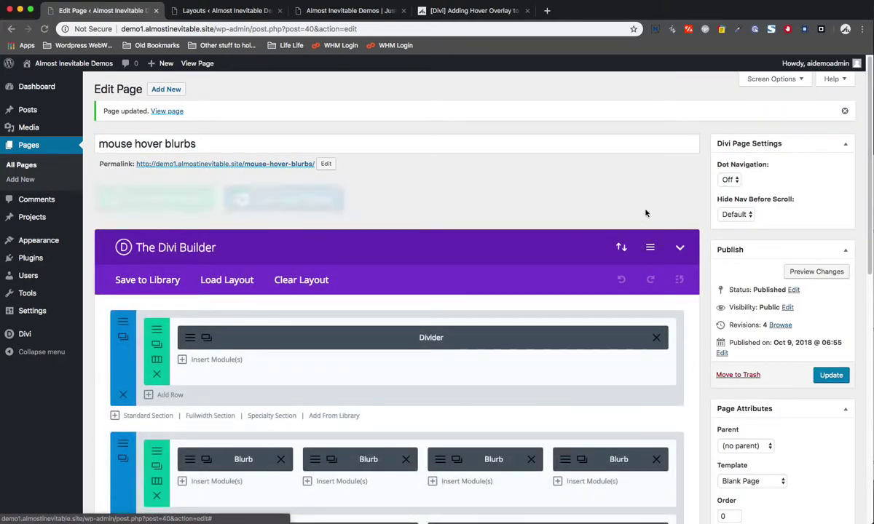
pyautogui.click(651, 247)
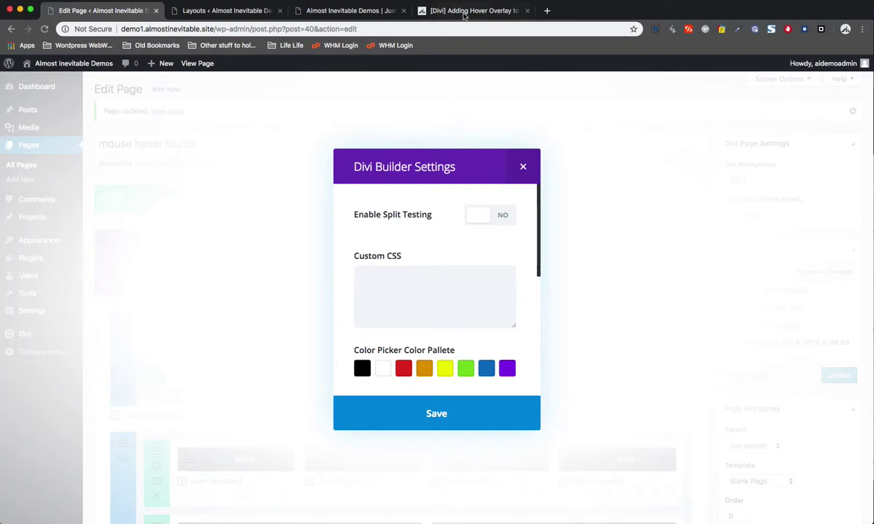
# - Open the child theme's css/main.css in the theme editor in a separate browser tab
pyautogui.click(357, 11)
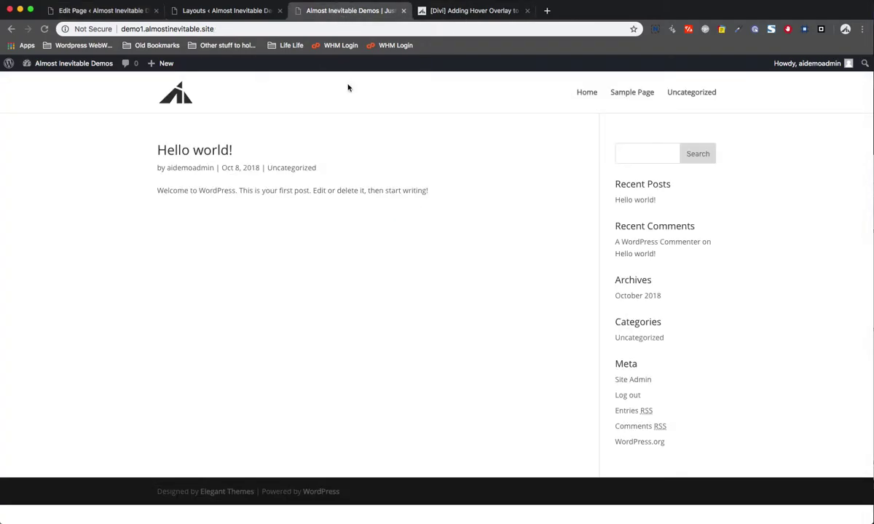
pyautogui.click(222, 11)
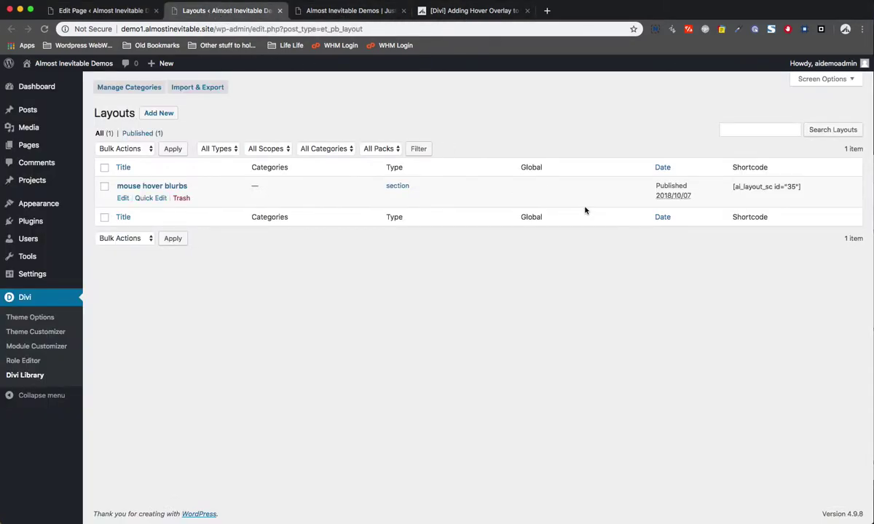
pyautogui.click(350, 12)
pyautogui.click(184, 12)
pyautogui.moveTo(72, 204)
pyautogui.keyDown('super'); pyautogui.click(117, 275); pyautogui.keyUp('super')
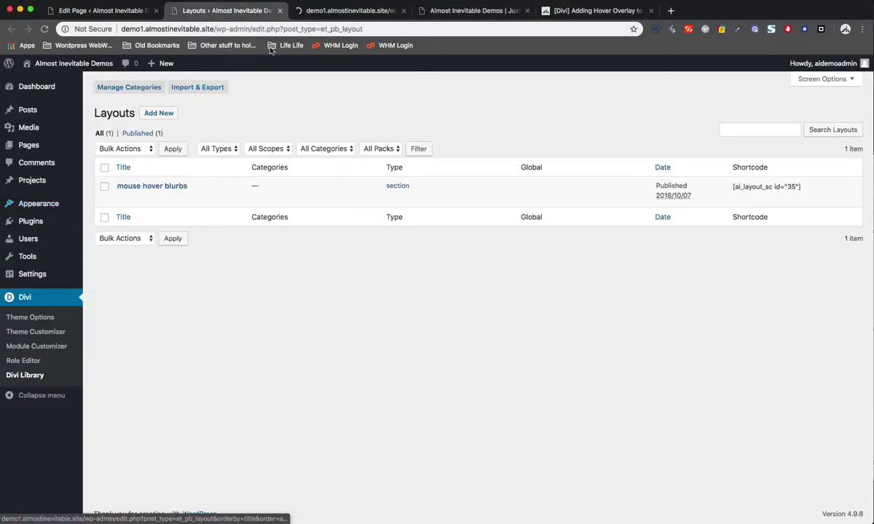
pyautogui.click(339, 11)
pyautogui.click(769, 261)
pyautogui.click(776, 313)
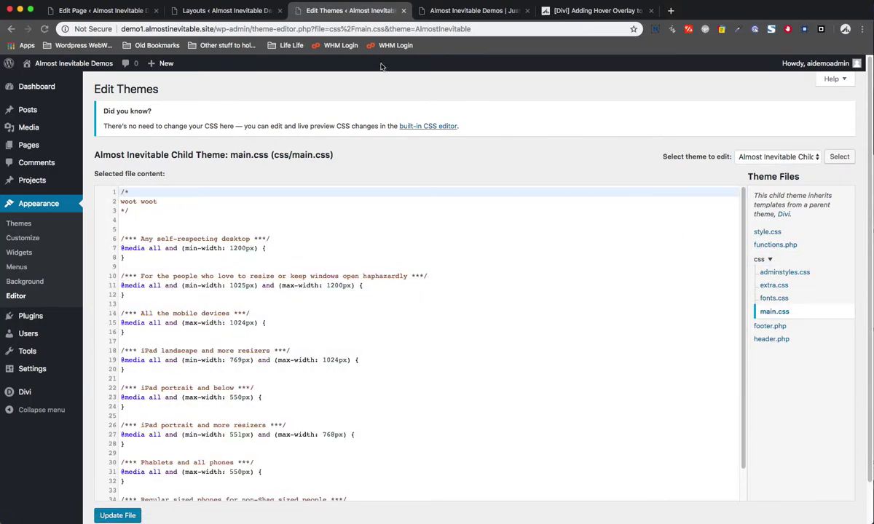
# - Open hover-blurbs.css from the mousehover folder in the text editor and copy its entire contents
pyautogui.click(109, 13)
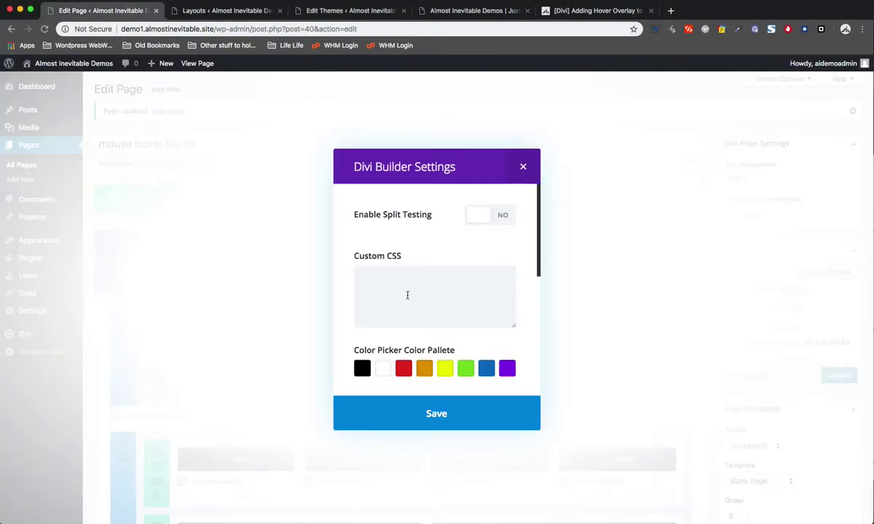
pyautogui.click(407, 295)
pyautogui.press('super+Tab')
pyautogui.click(651, 211)
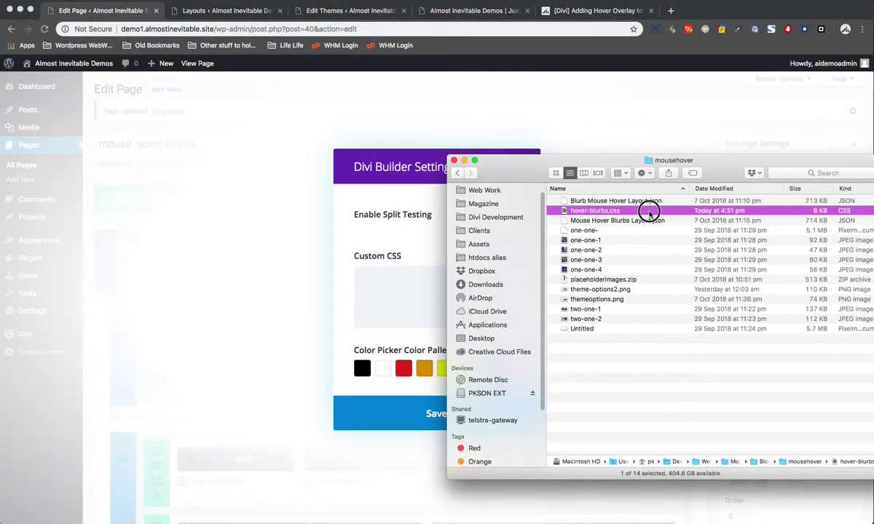
pyautogui.doubleClick(650, 211)
pyautogui.moveTo(408, 225); pyautogui.dragTo(521, 216)
pyautogui.press('super+a')
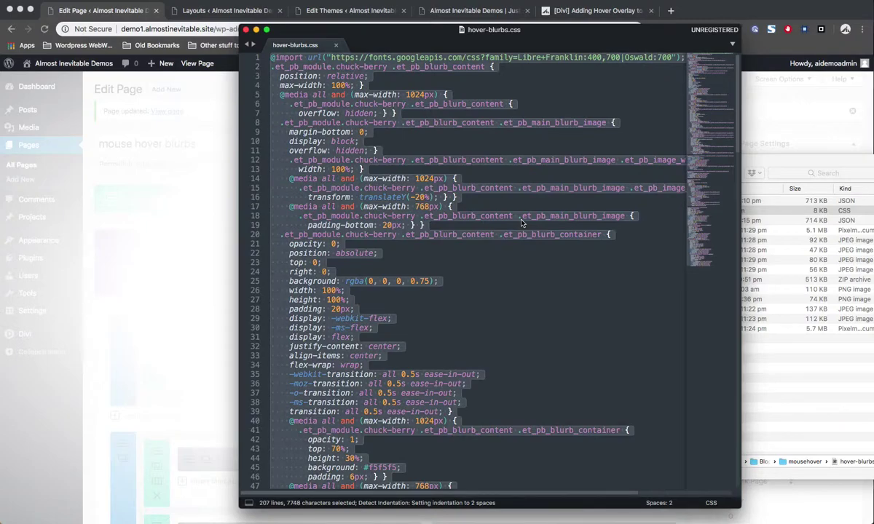
pyautogui.press('super+c')
pyautogui.press('super+w')
# - Paste the copied stylesheet into the page's Custom CSS in the Divi Builder settings and save them
pyautogui.press('super+Tab')
pyautogui.click(369, 287)
pyautogui.press('super+v')
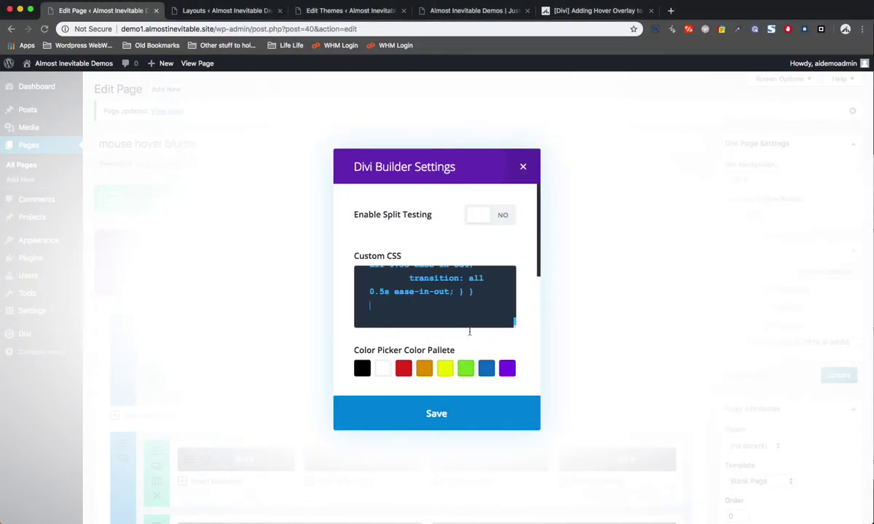
pyautogui.click(488, 410)
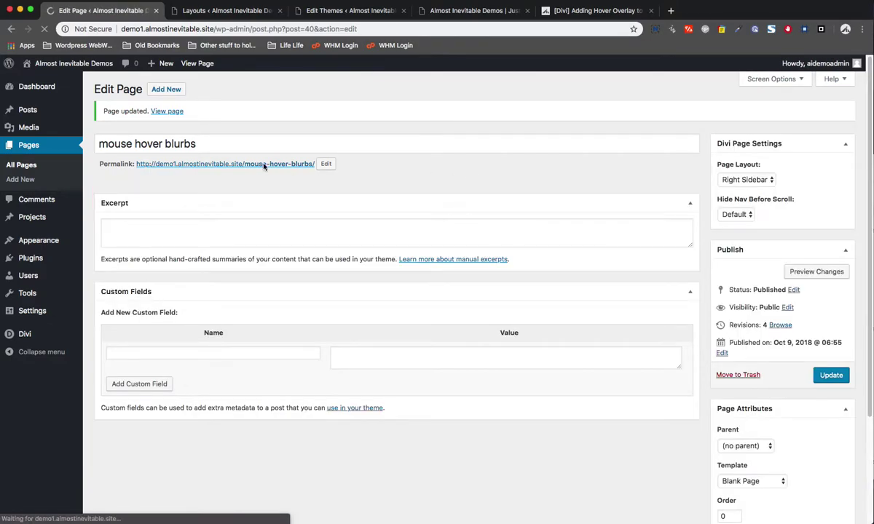
# - Open the live mouse hover blurbs page in a new tab and test the hover overlay on the blurbs in both rows
pyautogui.keyDown('super'); pyautogui.click(263, 165); pyautogui.keyUp('super')
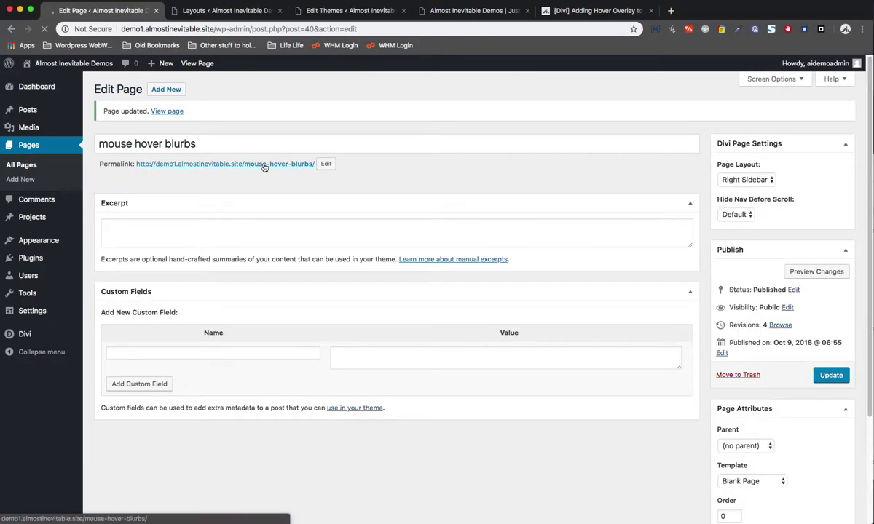
pyautogui.click(218, 12)
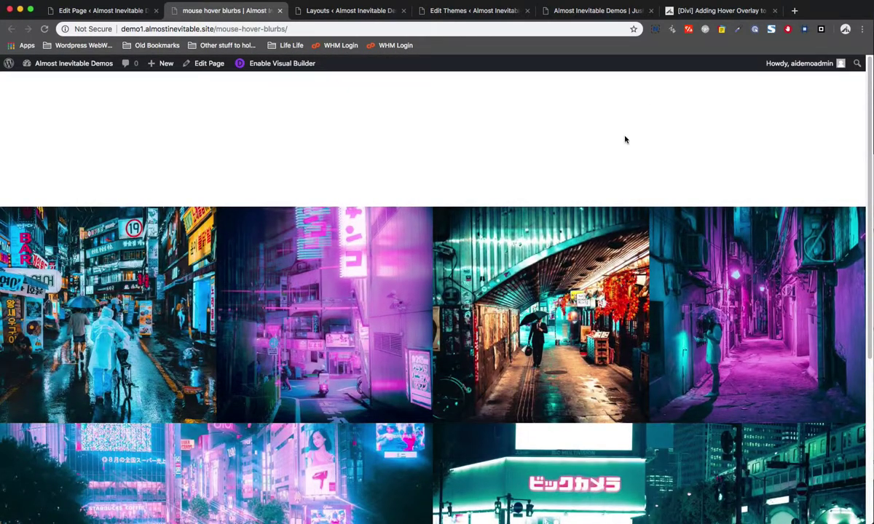
pyautogui.moveTo(575, 313)
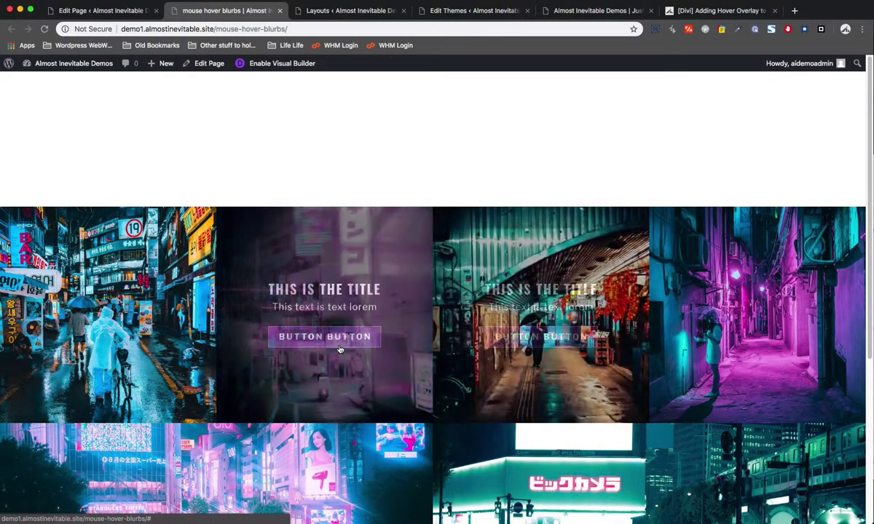
pyautogui.moveTo(131, 328)
pyautogui.scroll(-1, 151, 340)
pyautogui.scroll(-3, 151, 341)
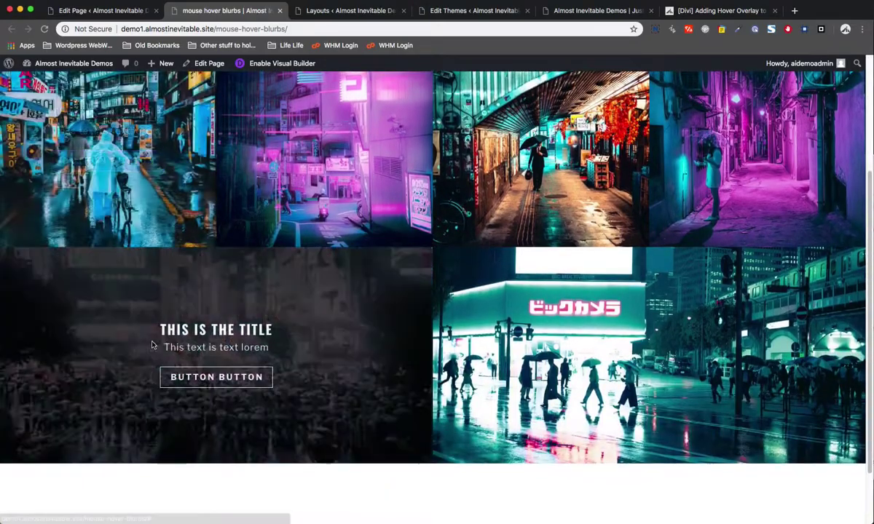
pyautogui.moveTo(720, 357)
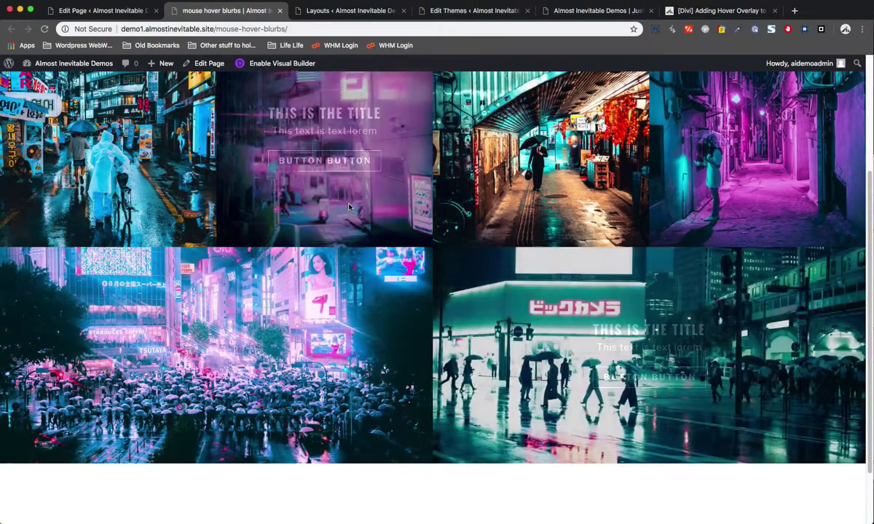
pyautogui.scroll(4, 521, 458)
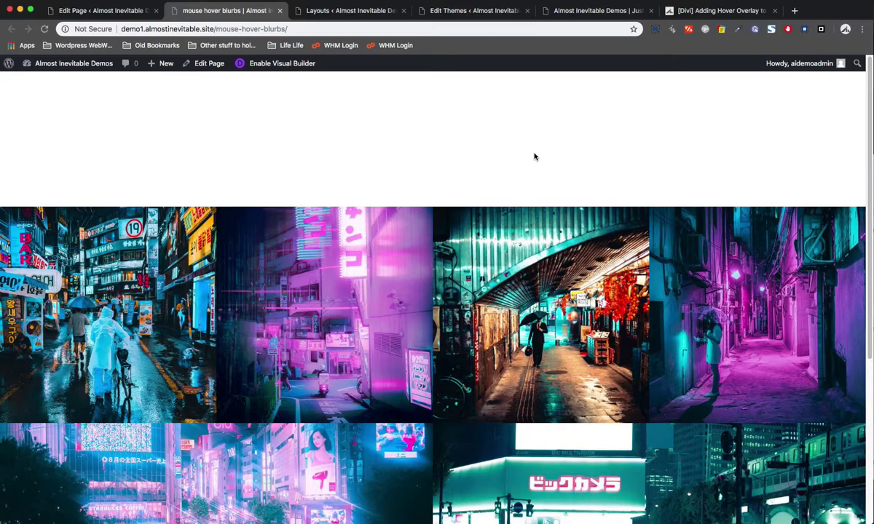
# - Review the universal_mouse_hover script for functions.php in the hover overlay article
pyautogui.click(704, 12)
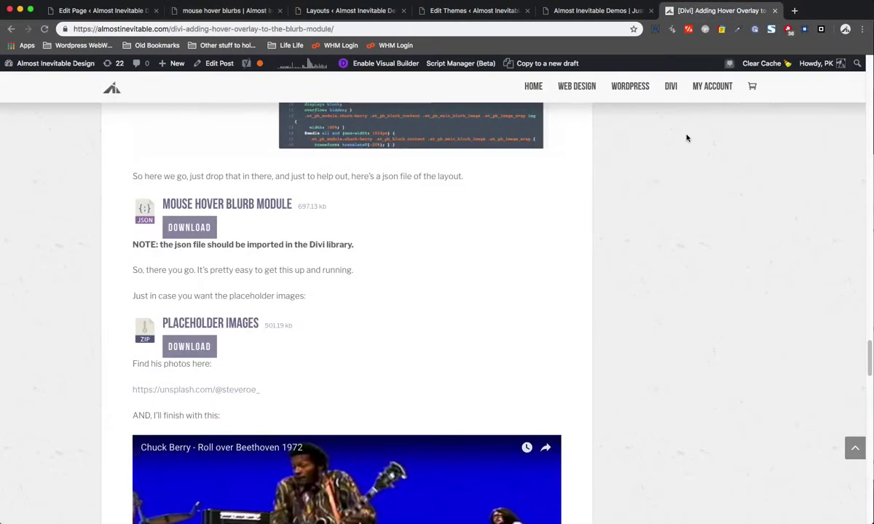
pyautogui.scroll(1, 617, 318)
pyautogui.scroll(10, 617, 318)
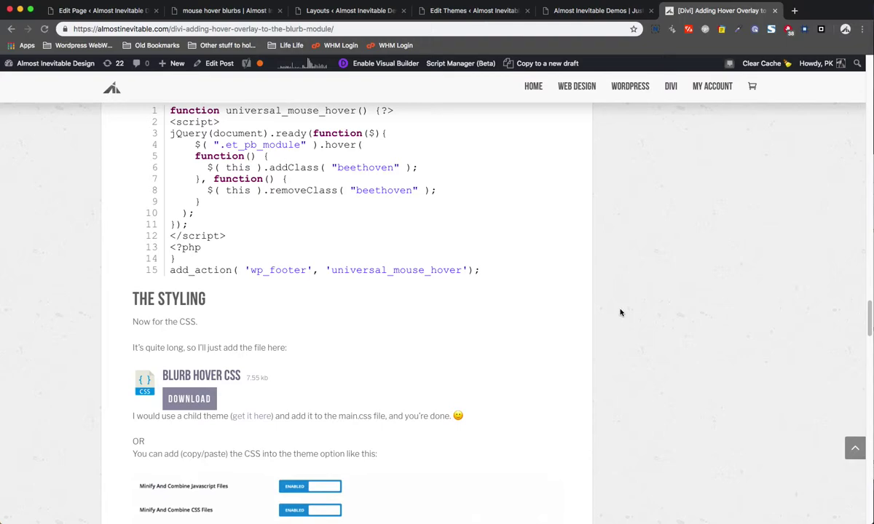
pyautogui.scroll(1, 393, 273)
pyautogui.moveTo(162, 131); pyautogui.dragTo(436, 284)
pyautogui.click(472, 295)
pyautogui.moveTo(221, 258); pyautogui.dragTo(154, 149)
pyautogui.click(215, 182)
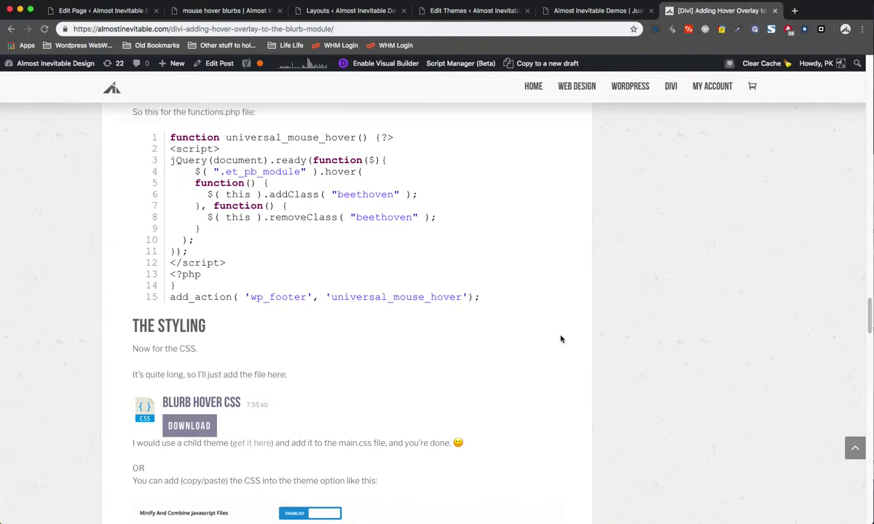
# - Detach the live blurbs page into its own window, narrow it to phone width, and check the stacked mobile layout
pyautogui.click(207, 11)
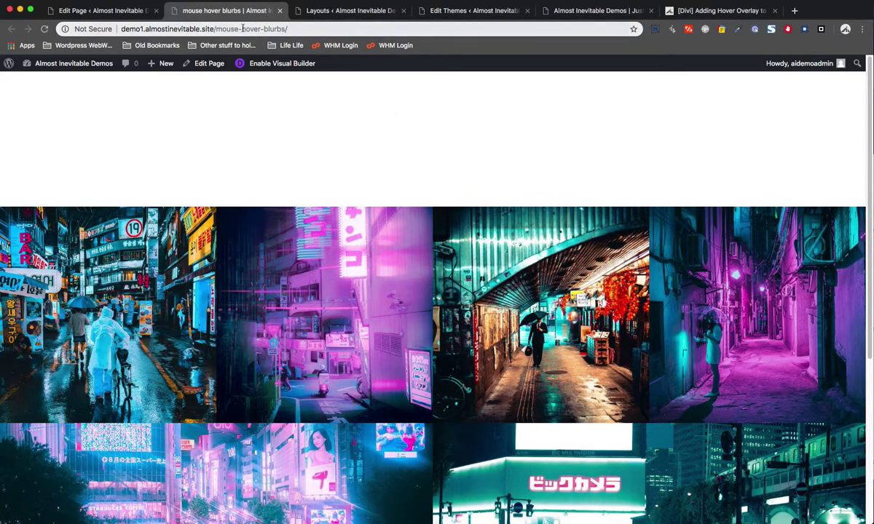
pyautogui.moveTo(236, 10); pyautogui.dragTo(353, 7)
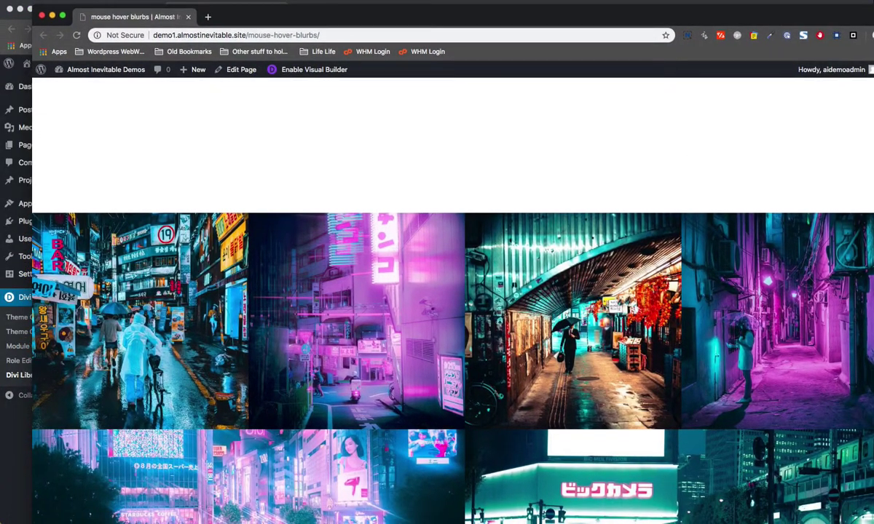
pyautogui.moveTo(870, 139); pyautogui.dragTo(342, 142)
pyautogui.scroll(-5, 245, 286)
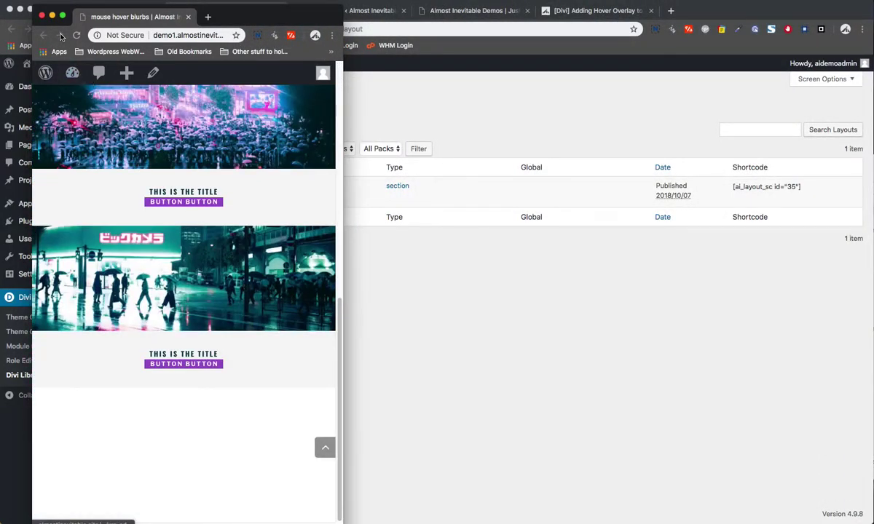
# - Widen the detached blurbs window back to desktop width to check the multi-column layout
pyautogui.moveTo(284, 10); pyautogui.dragTo(487, 44)
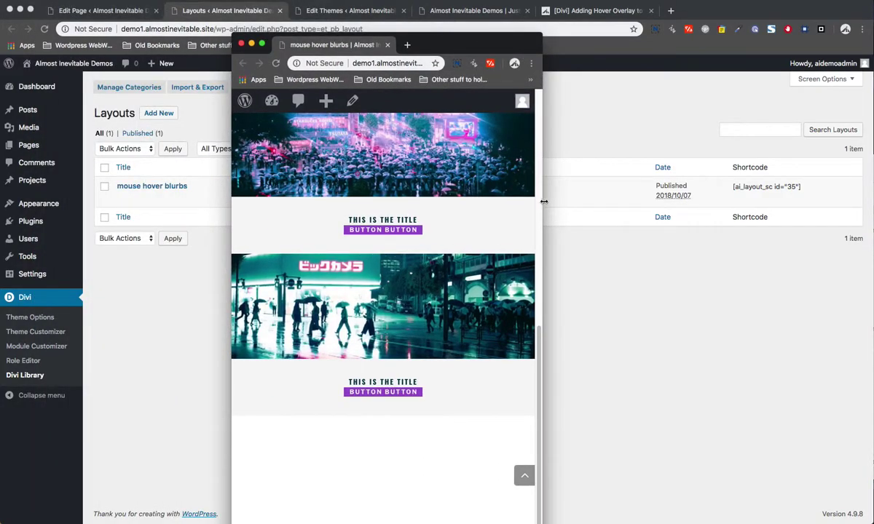
pyautogui.moveTo(543, 202); pyautogui.dragTo(827, 161)
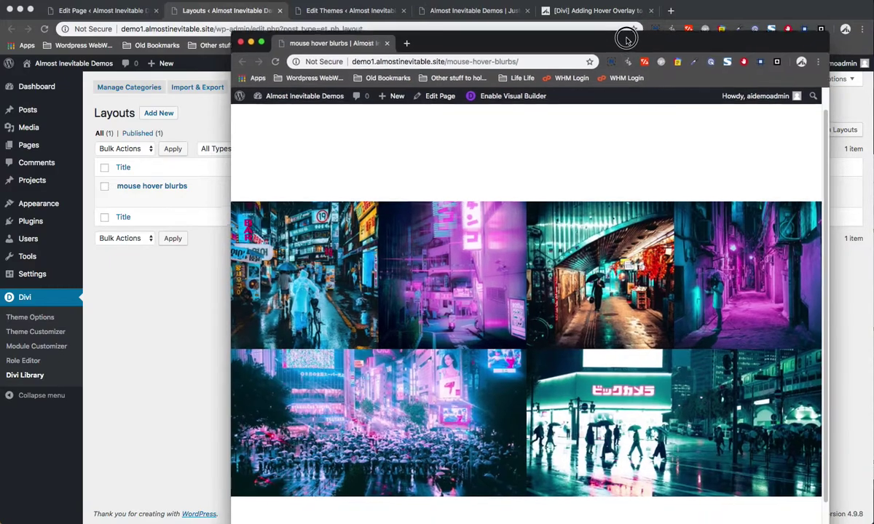
pyautogui.moveTo(626, 41); pyautogui.dragTo(620, 26)
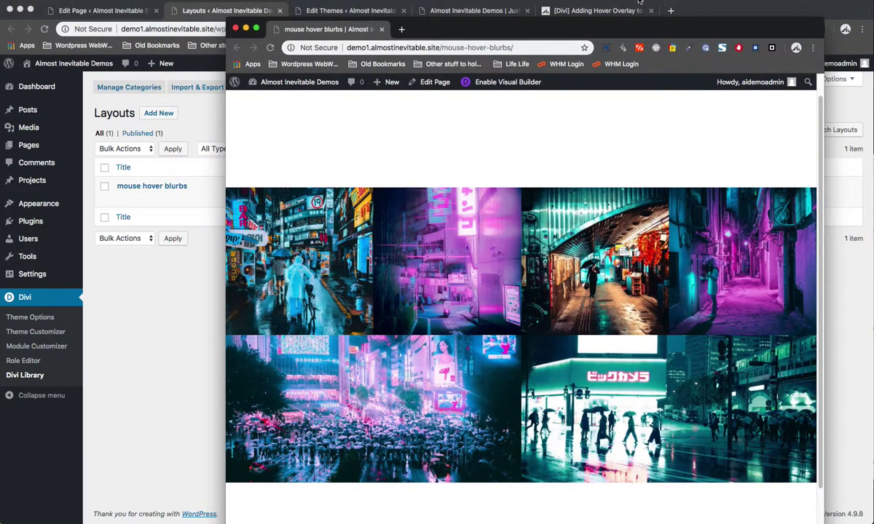